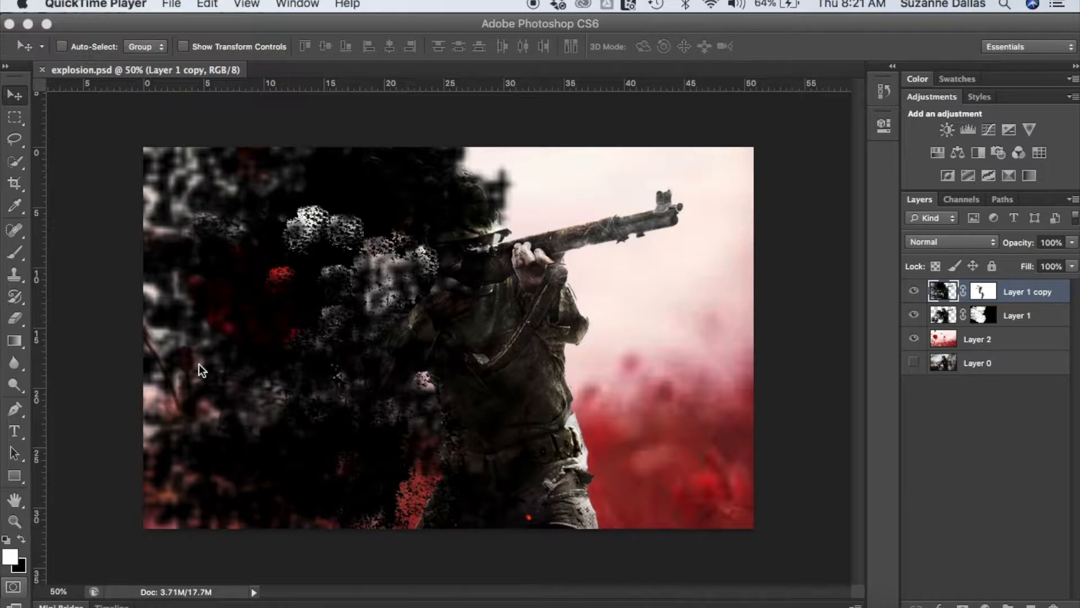
- Switch to Photoshop and open the soldier image wallpaper2you_109884.png from the Remembrance Day folder
click(171, 5)
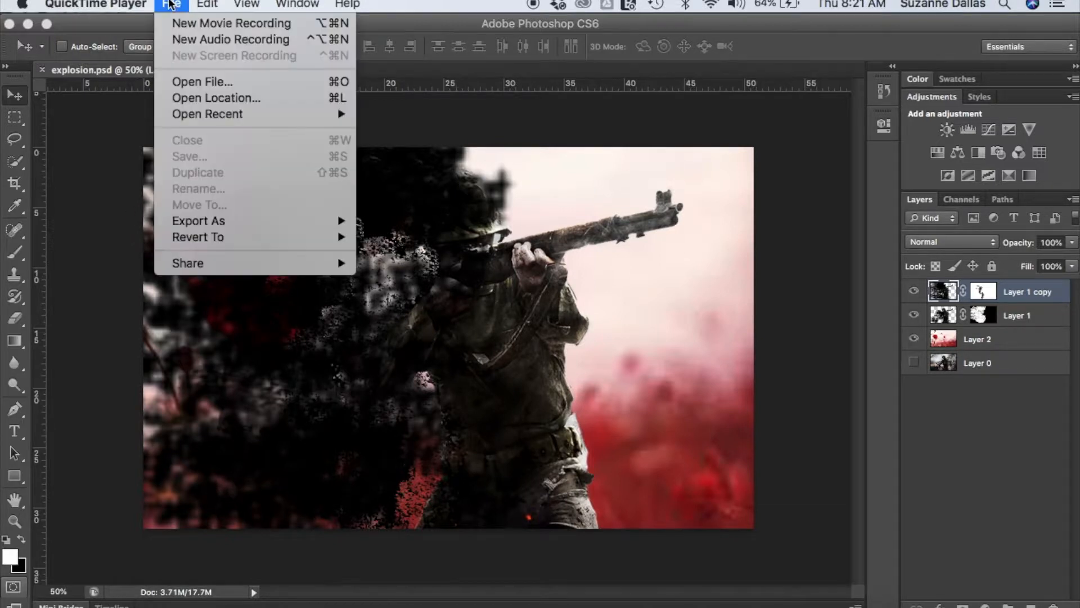
click(83, 225)
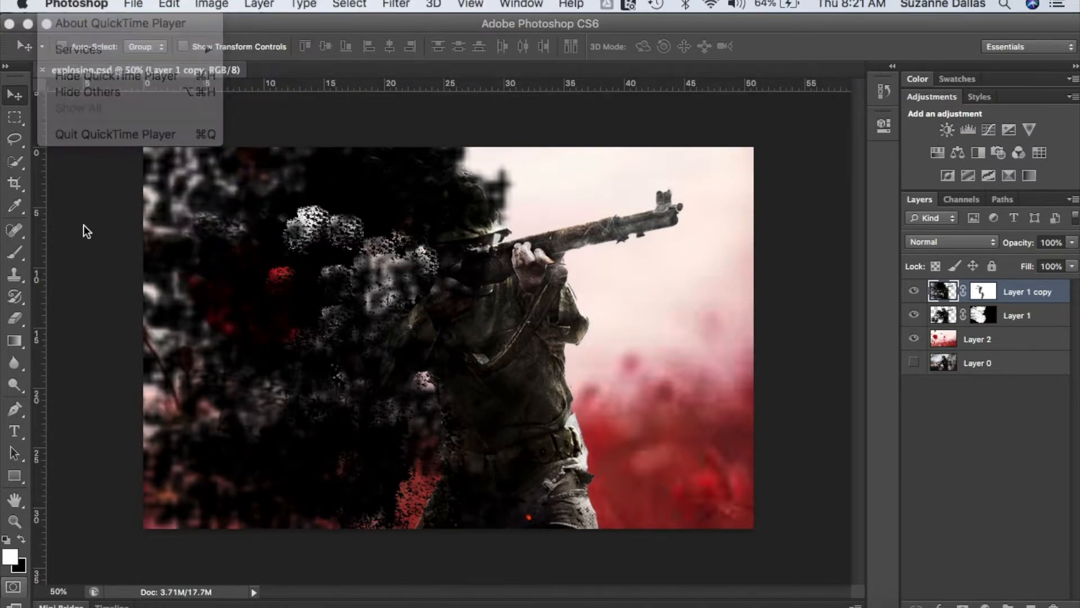
click(145, 4)
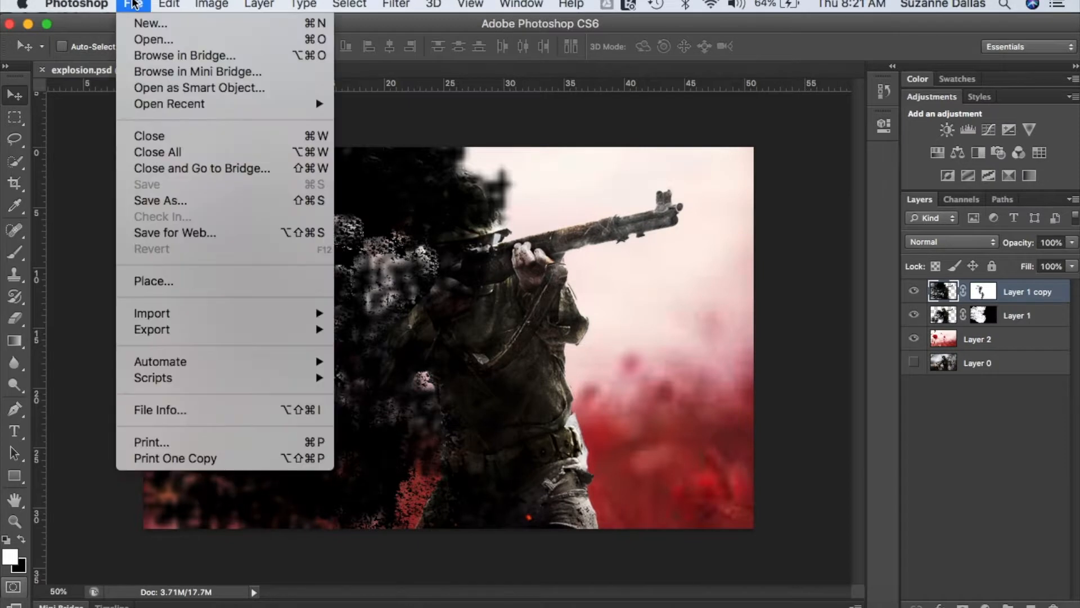
click(141, 41)
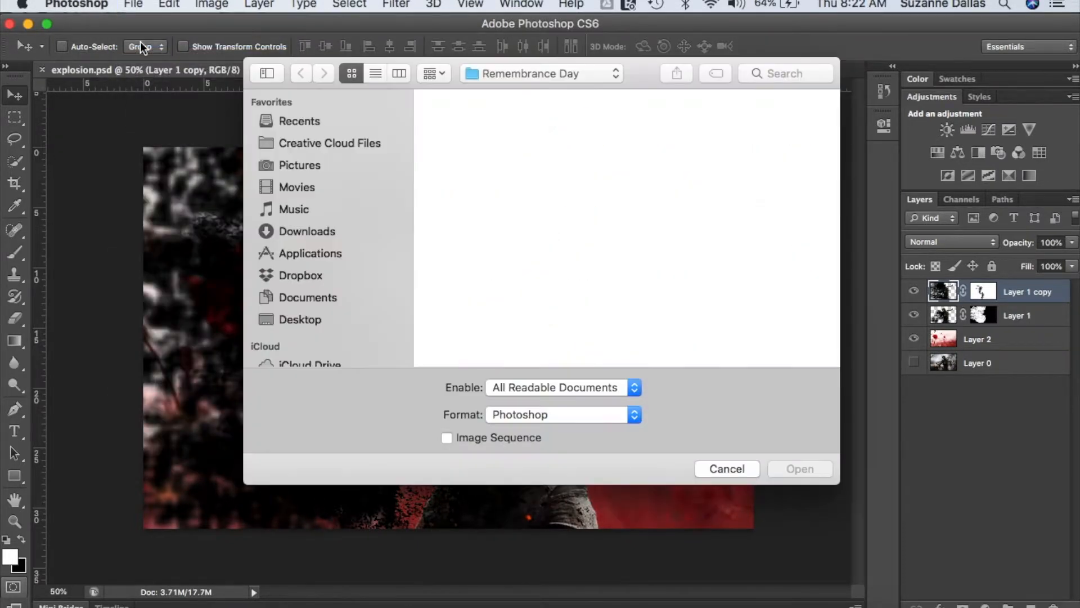
double_click(670, 319)
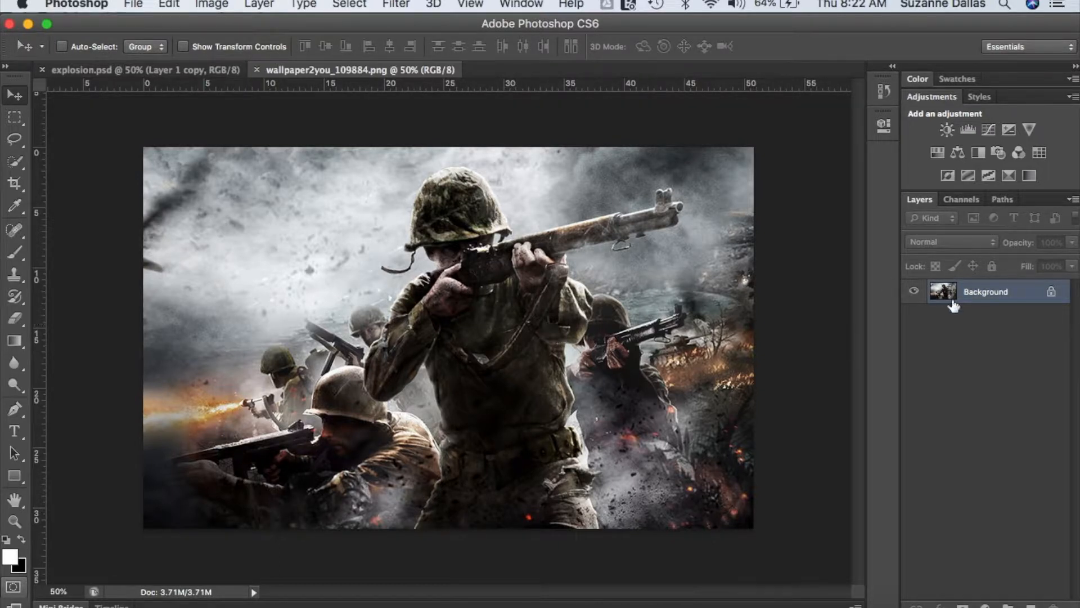
- Duplicate the Background layer as "Background copy" and hide the original Background layer
right_click(977, 292)
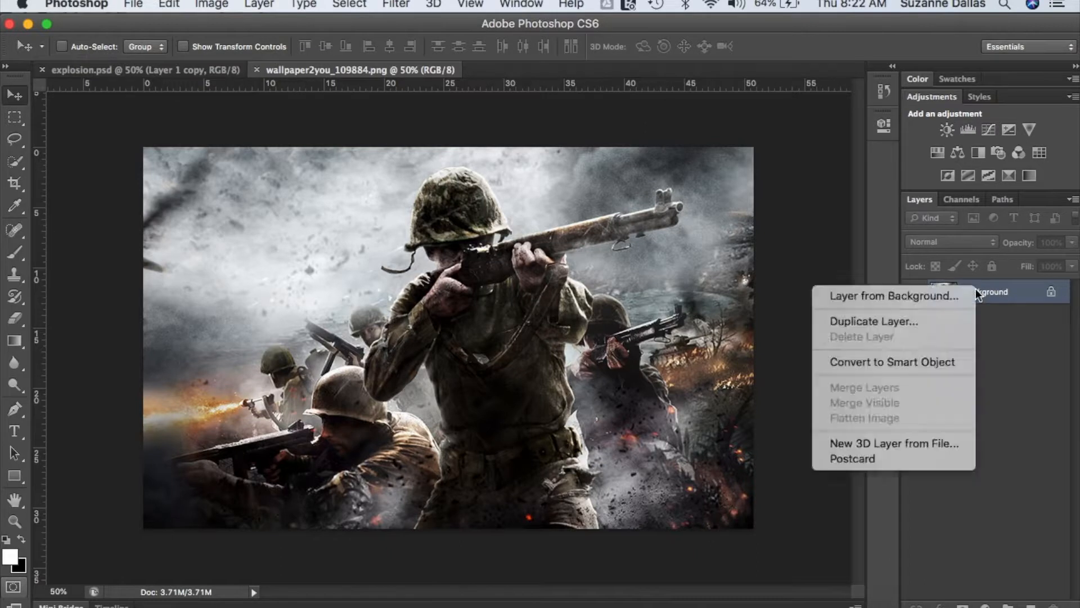
click(903, 322)
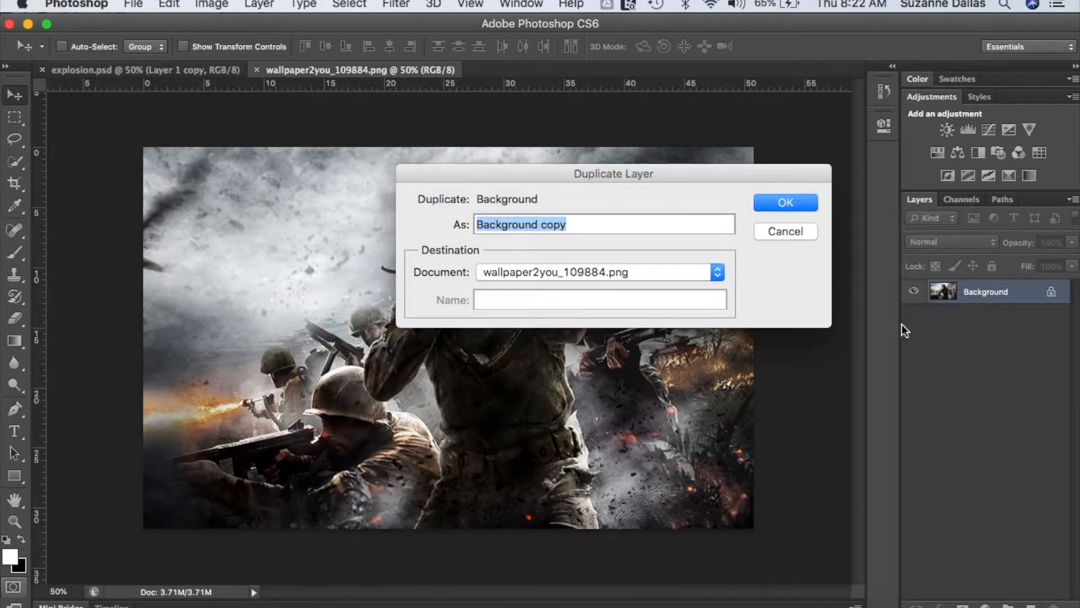
click(787, 204)
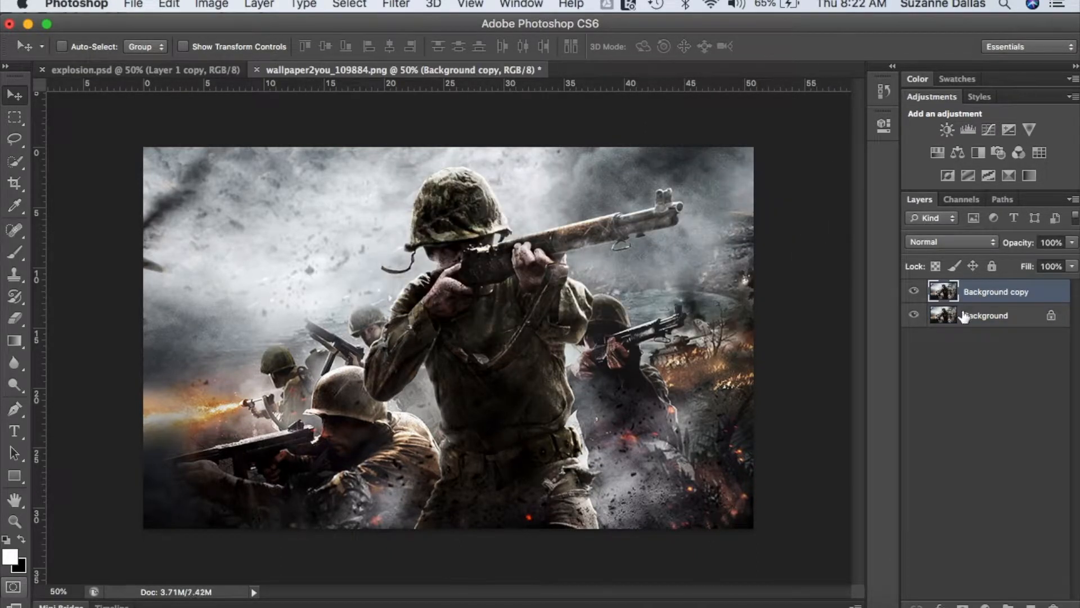
click(914, 319)
- Select the central standing soldier with the Quick Selection tool, including his body, rifle and helmet
click(15, 162)
mouse_move(419, 297)
mouse_down()
mouse_move(396, 363)
mouse_move(462, 382)
mouse_move(502, 455)
mouse_move(586, 460)
mouse_up()
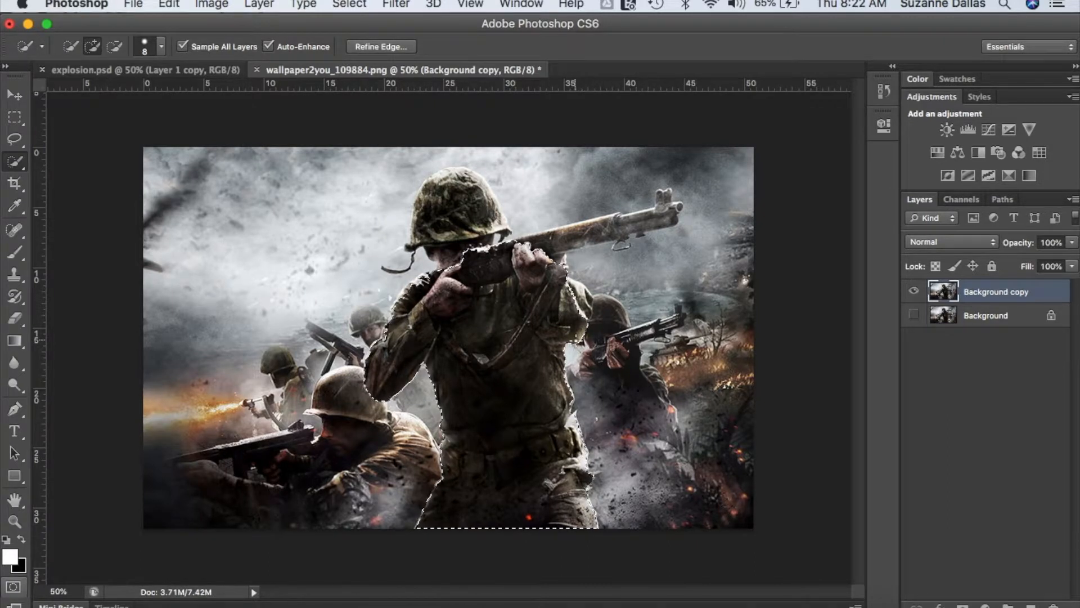
mouse_move(546, 248)
mouse_down()
mouse_move(668, 210)
mouse_move(665, 196)
mouse_up()
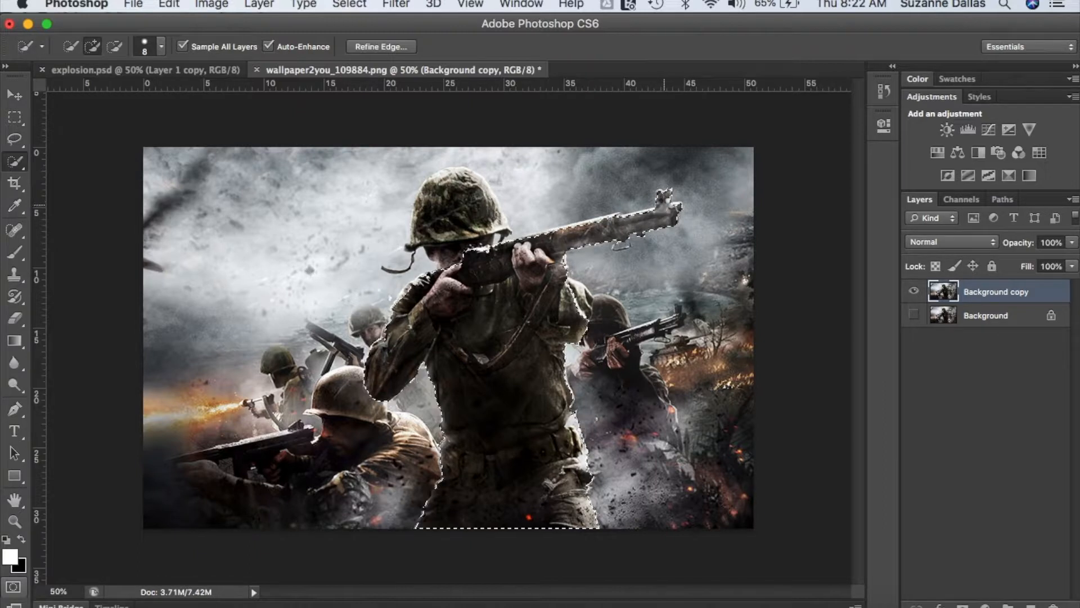
mouse_move(459, 223)
mouse_down()
mouse_move(461, 179)
mouse_move(450, 173)
mouse_up()
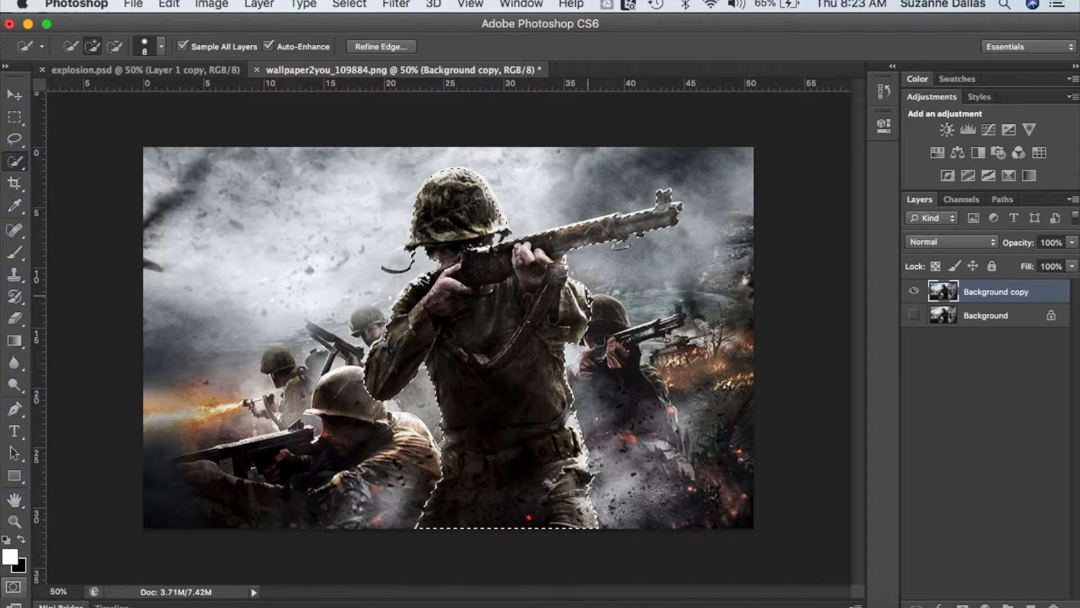
- Refine the selection's edge with Smooth 29 and Feather 4.2 px, outputting to a new layer with layer mask
click(380, 47)
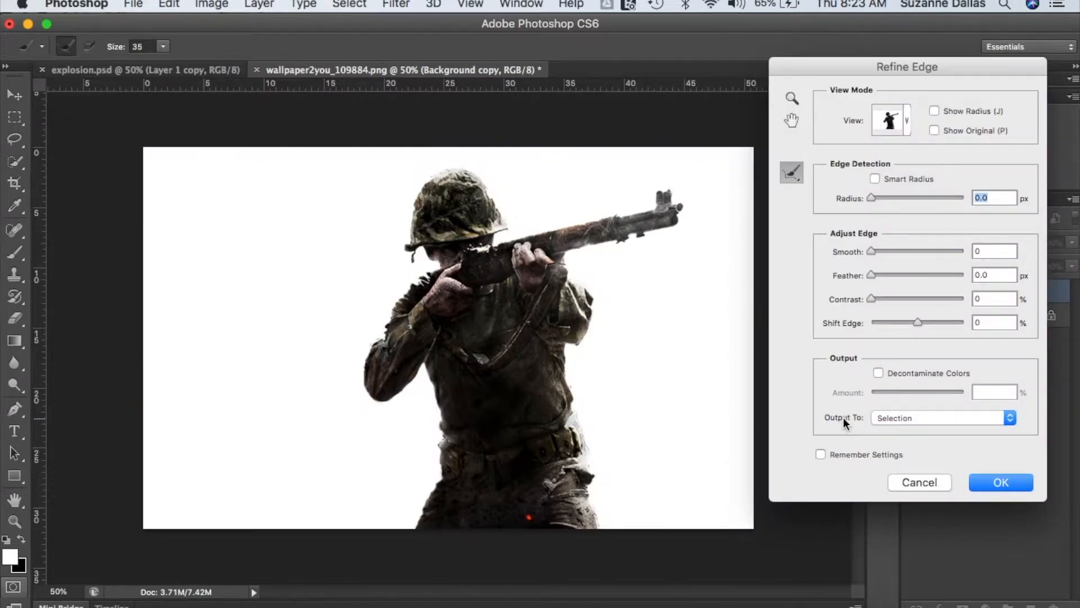
click(1008, 419)
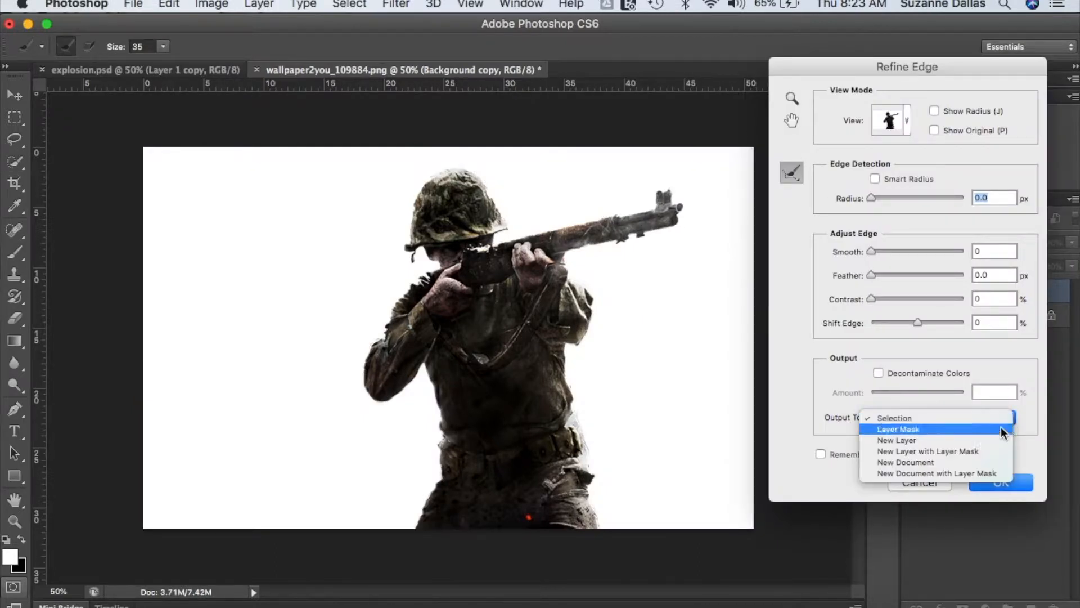
click(978, 451)
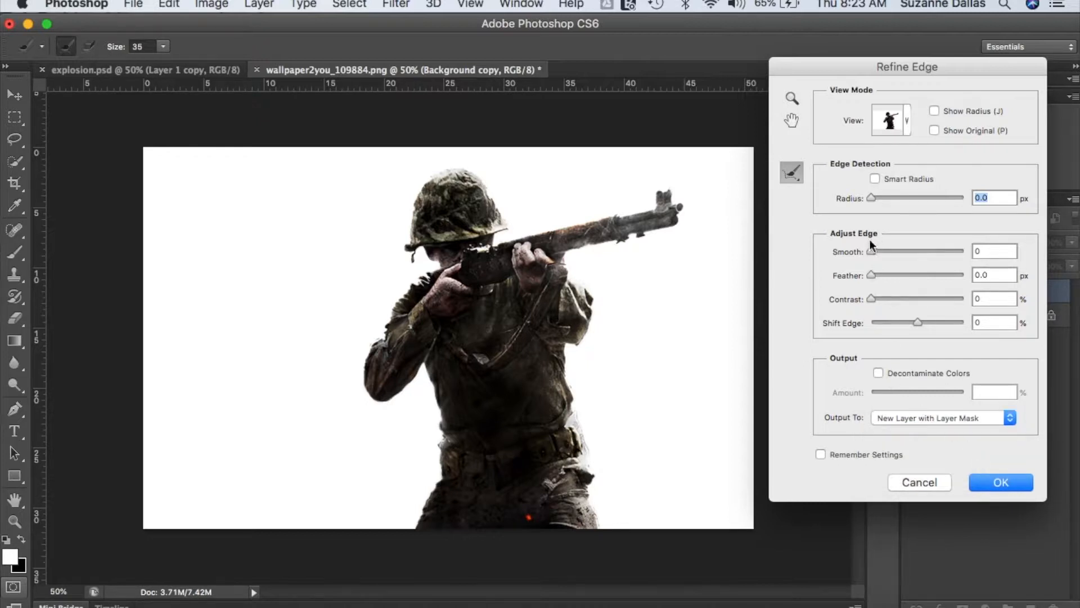
drag(873, 251, 899, 254)
drag(900, 274, 891, 274)
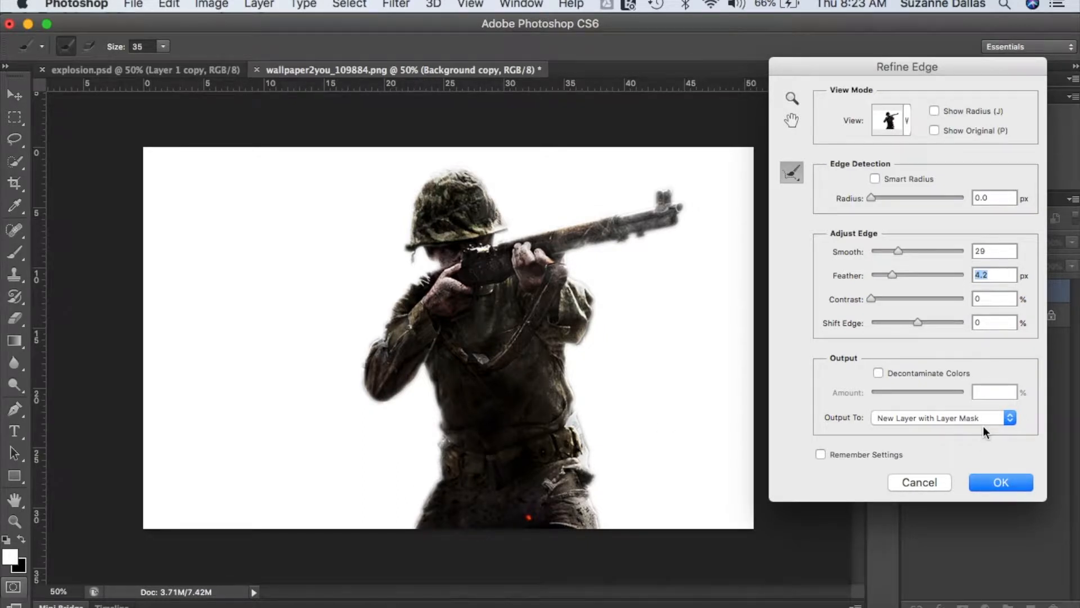
click(998, 483)
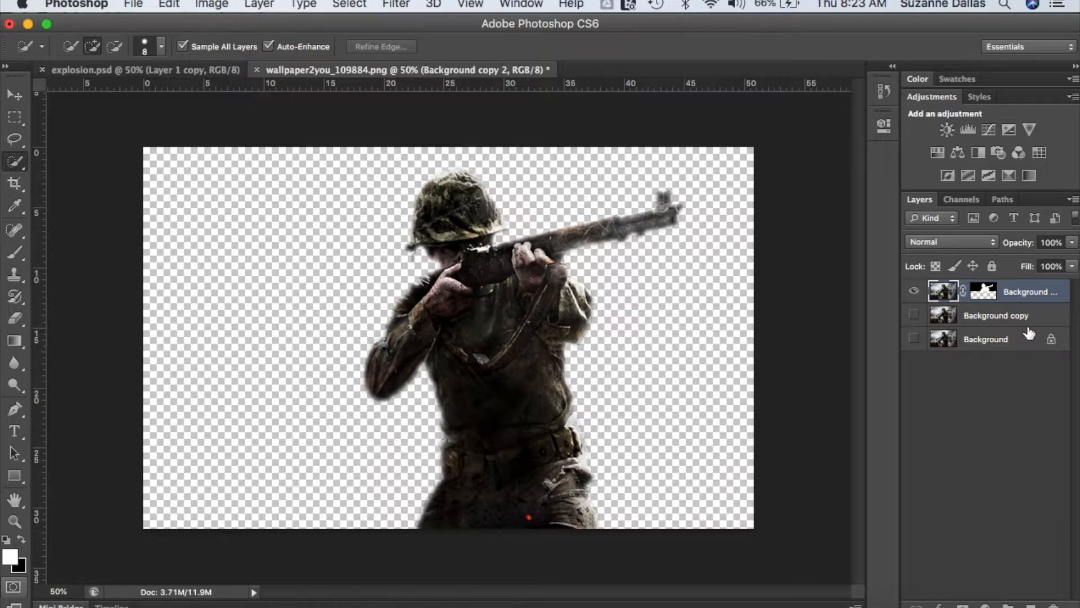
- Duplicate the masked soldier layer as "Background copy 3" and apply the layer mask on the duplicate
right_click(1017, 292)
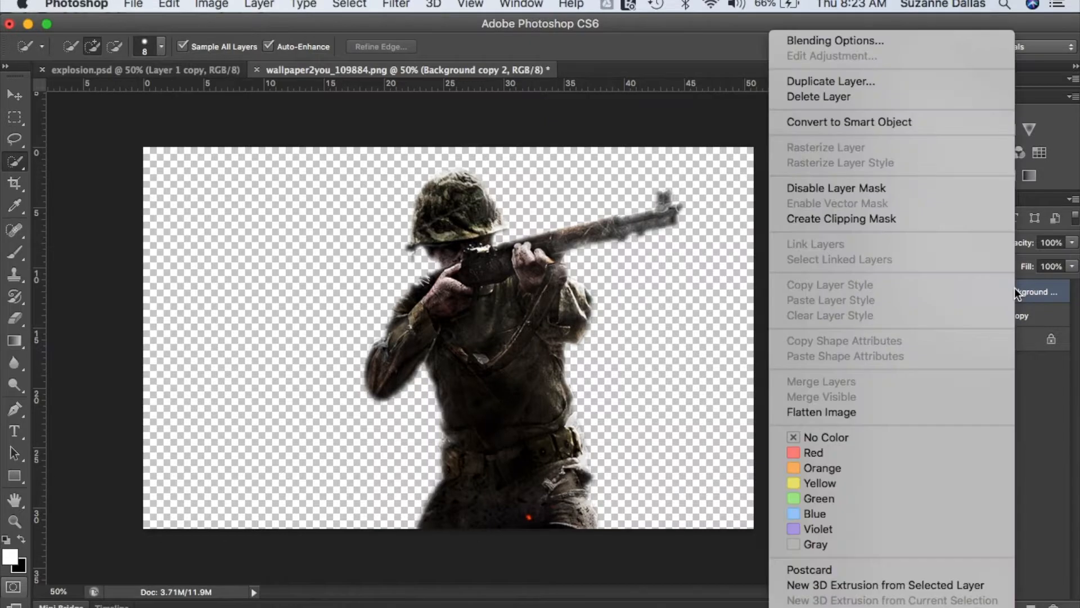
click(904, 79)
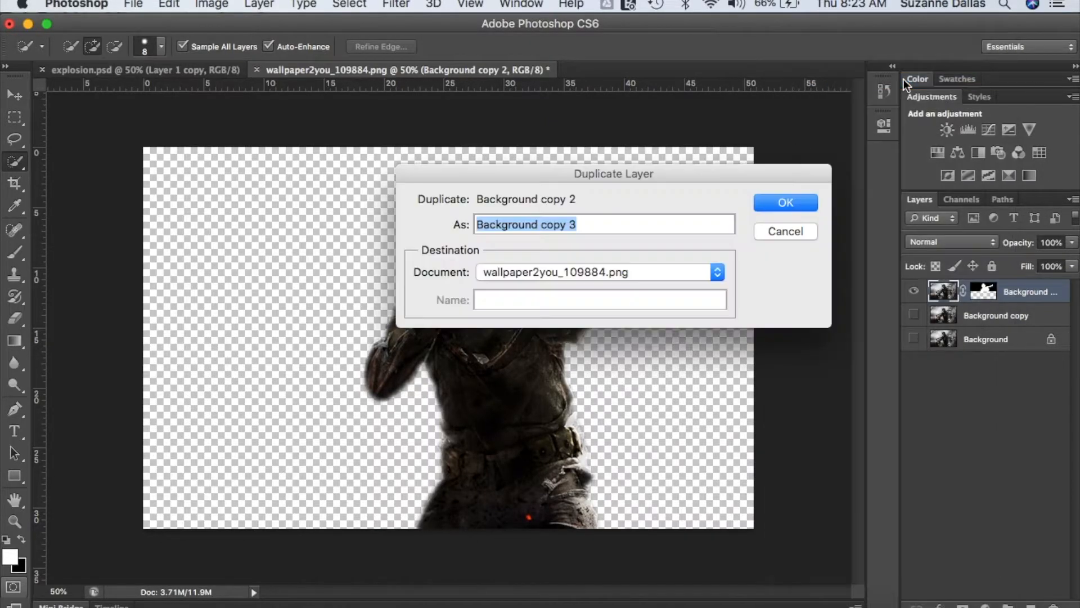
click(788, 204)
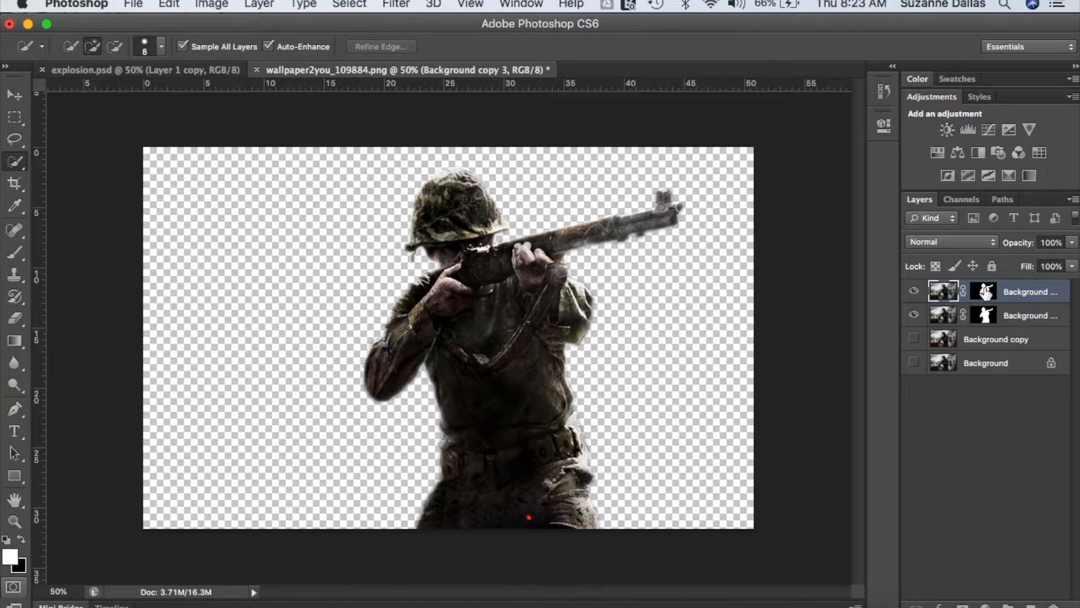
click(985, 291)
right_click(987, 290)
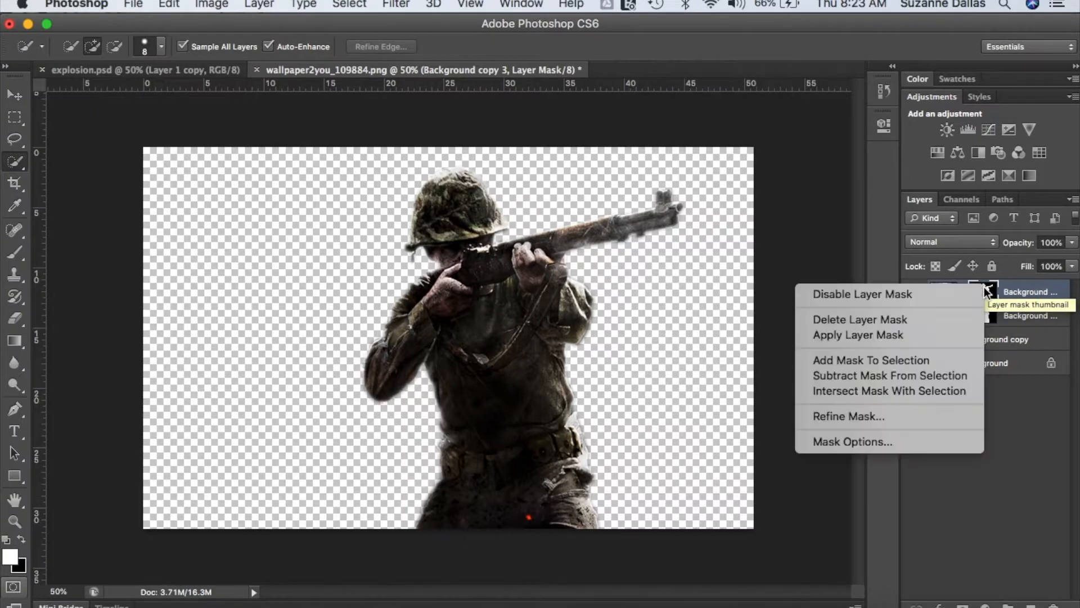
click(927, 334)
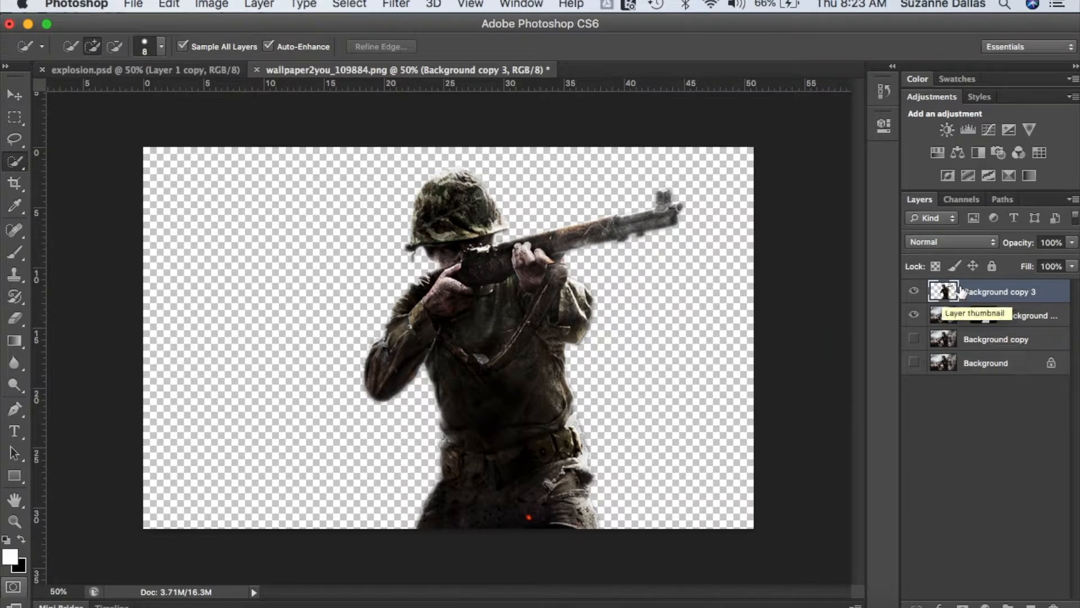
- Duplicate the Background copy 3 layer as "Background copy 4" and rename Background copy 3 as "Distortion"
right_click(983, 290)
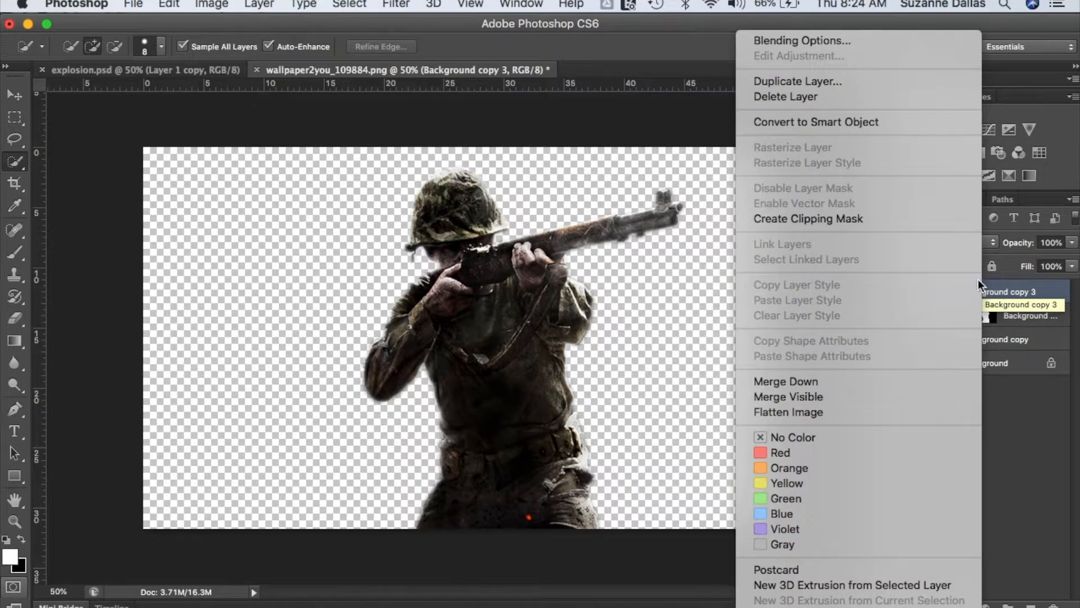
click(884, 84)
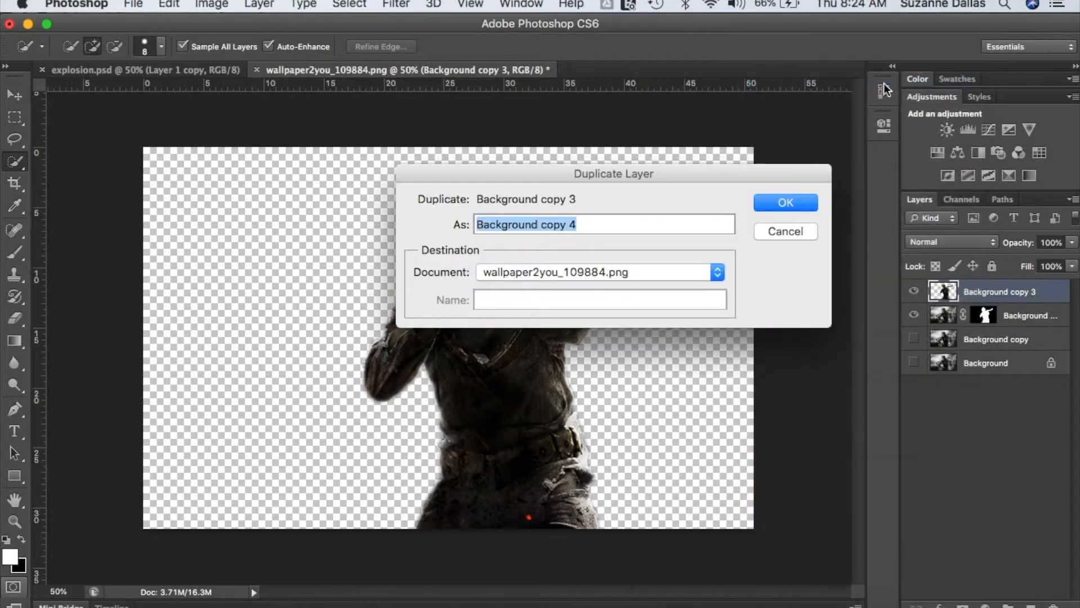
click(799, 198)
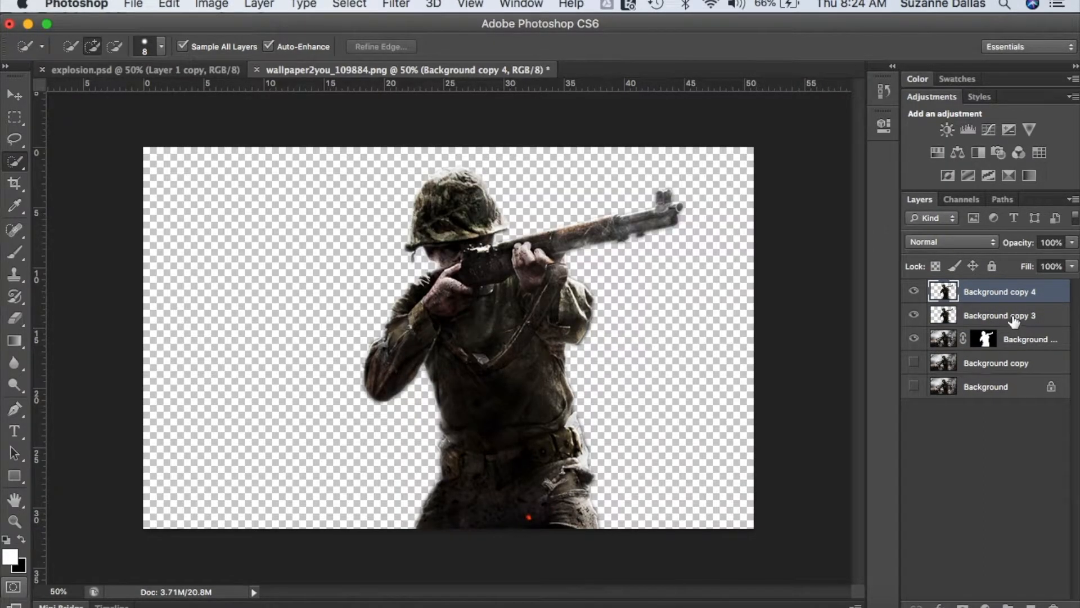
double_click(988, 314)
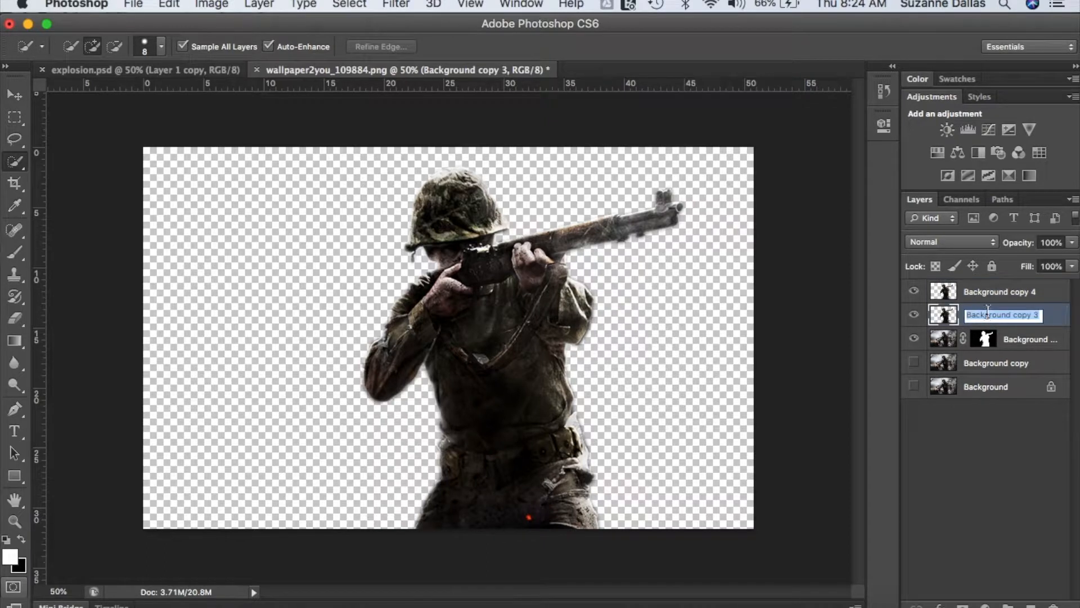
text(Distortion)
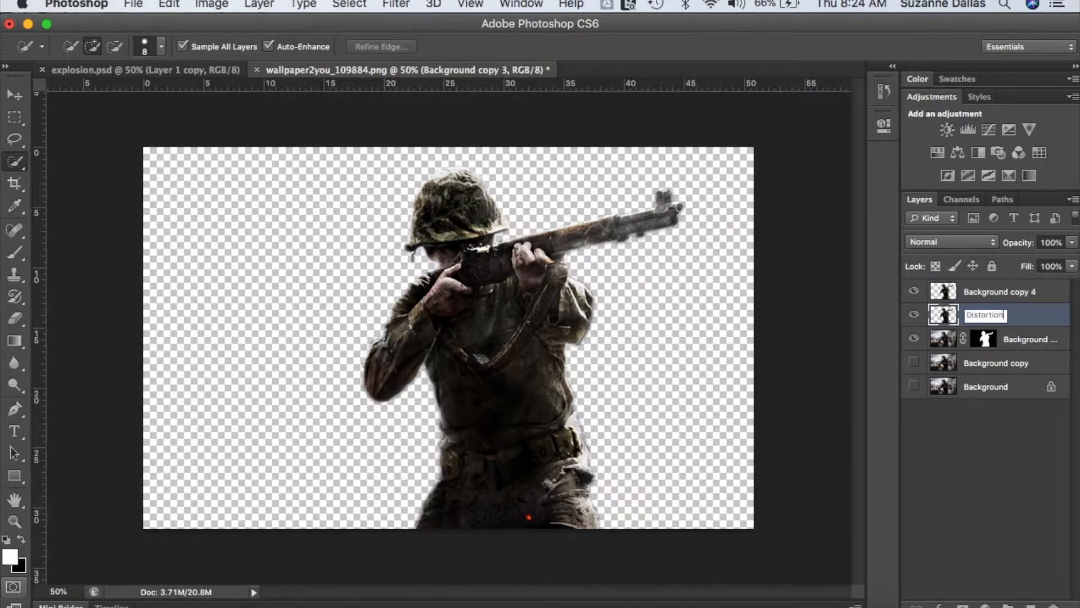
key(Return)
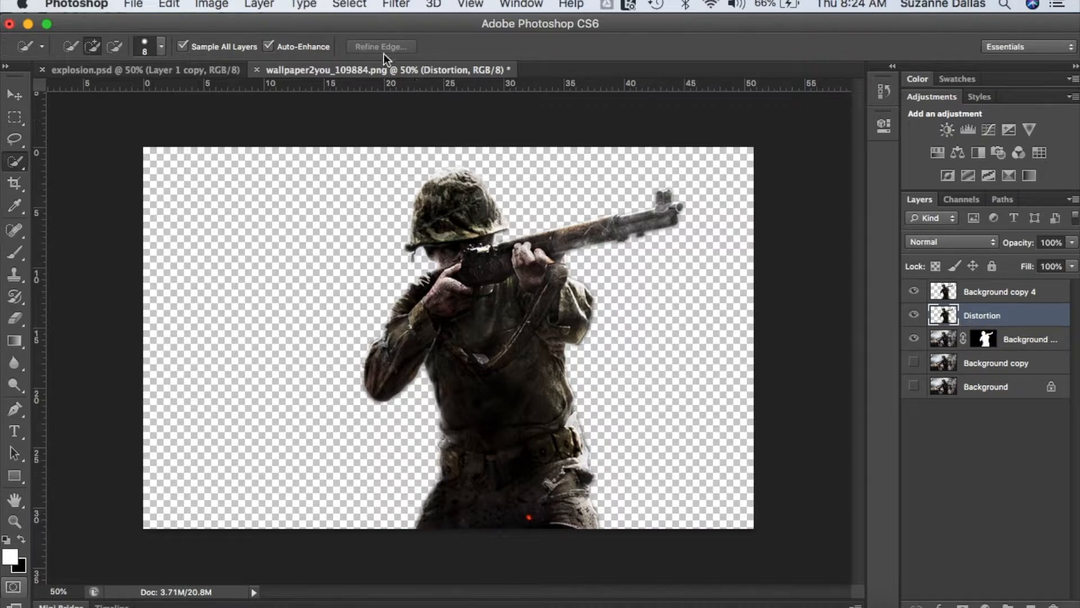
- Start the Liquify filter on the Distortion layer, set the brush size to 451 and push the back of the helmet outward
click(350, 5)
mouse_move(392, 5)
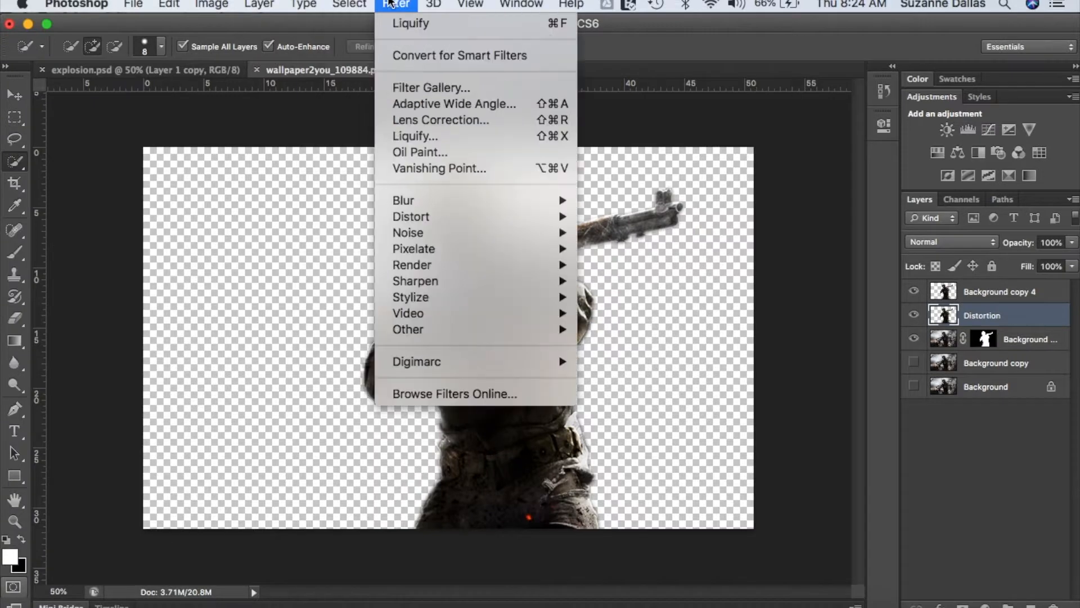
click(417, 141)
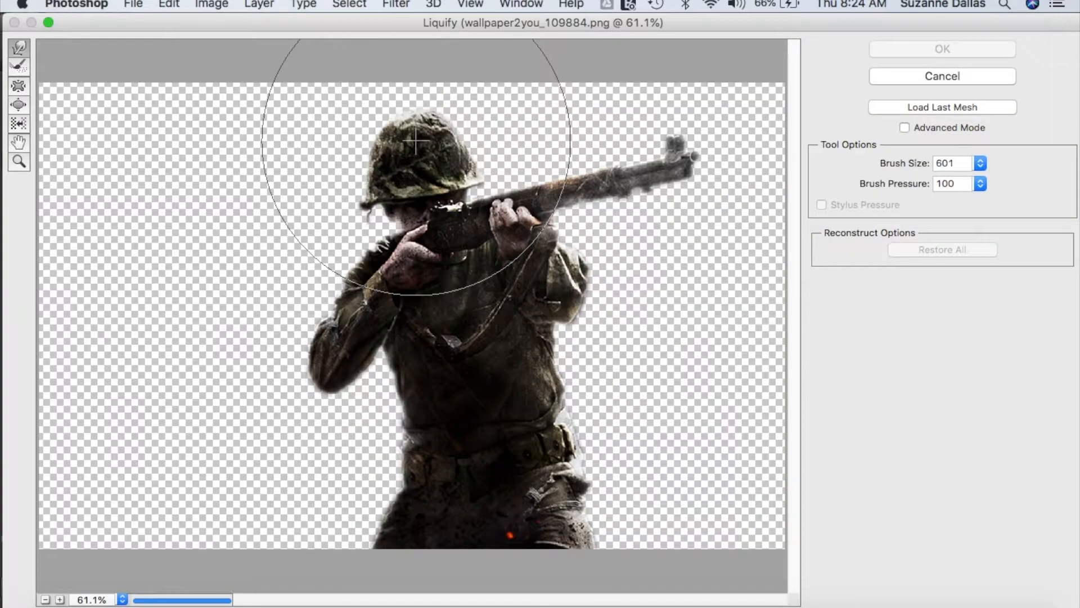
click(981, 164)
mouse_move(904, 183)
mouse_down()
mouse_move(889, 184)
mouse_move(914, 184)
mouse_move(900, 184)
mouse_up()
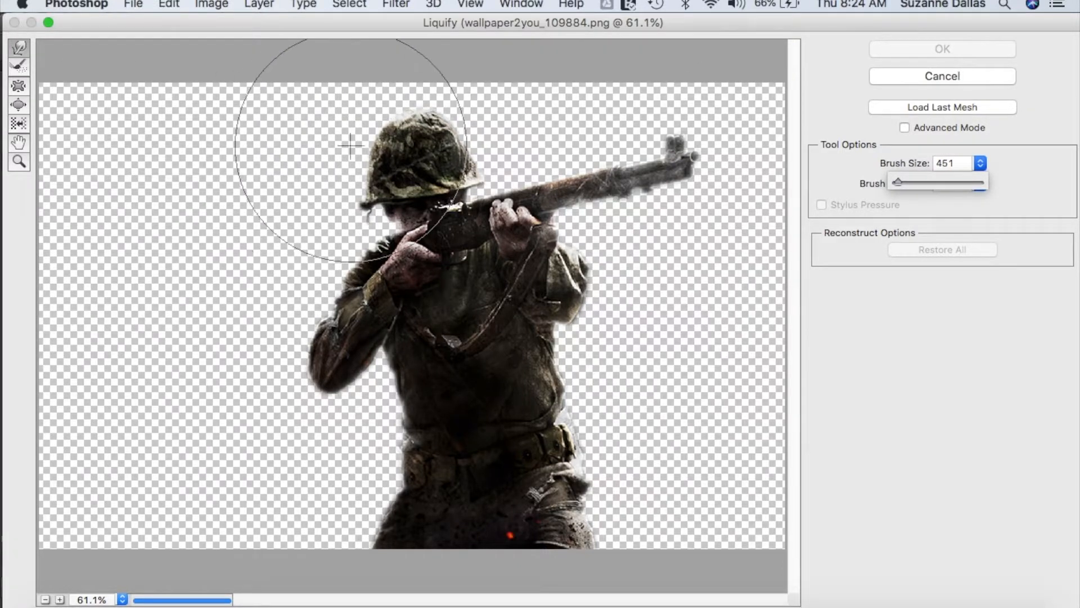
drag(349, 145, 304, 121)
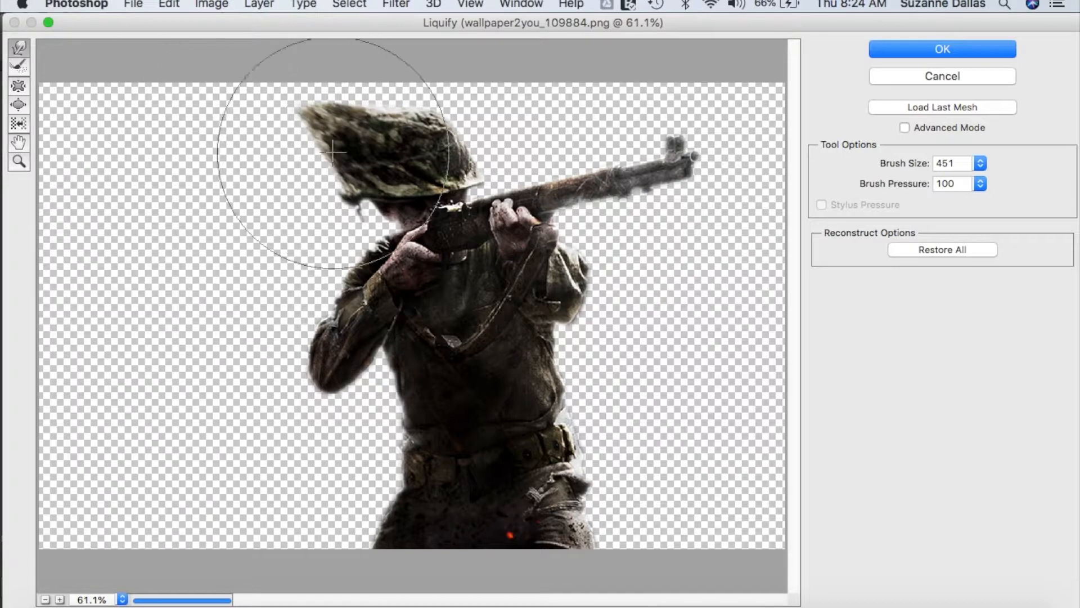
- Set the Liquify brush size to 351 and pull the helmet, face, arm and back far outward behind the soldier
click(942, 163)
key(BackSpace)
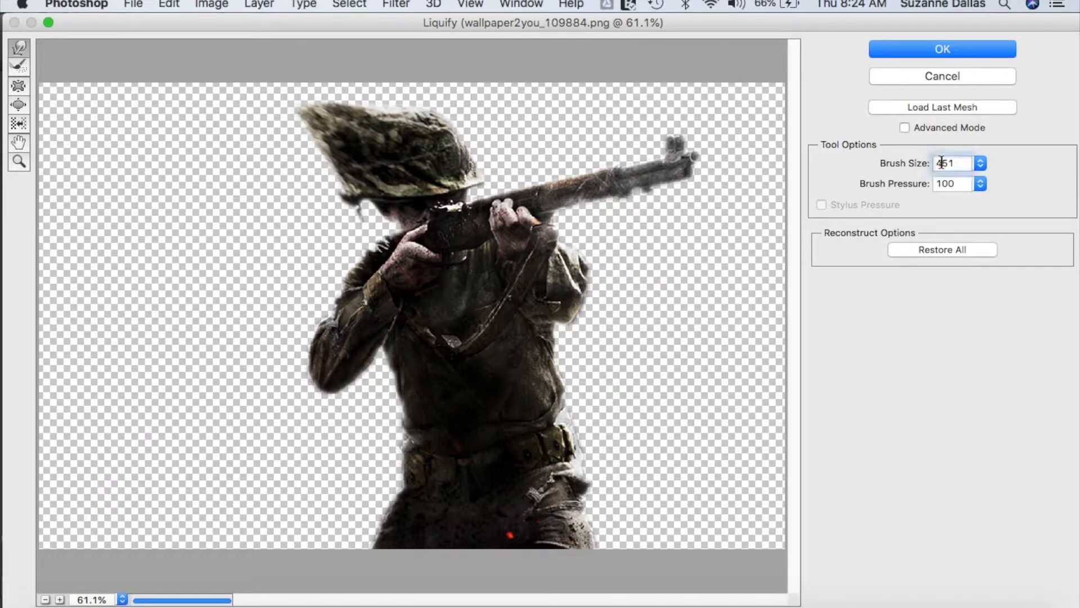
text(3)
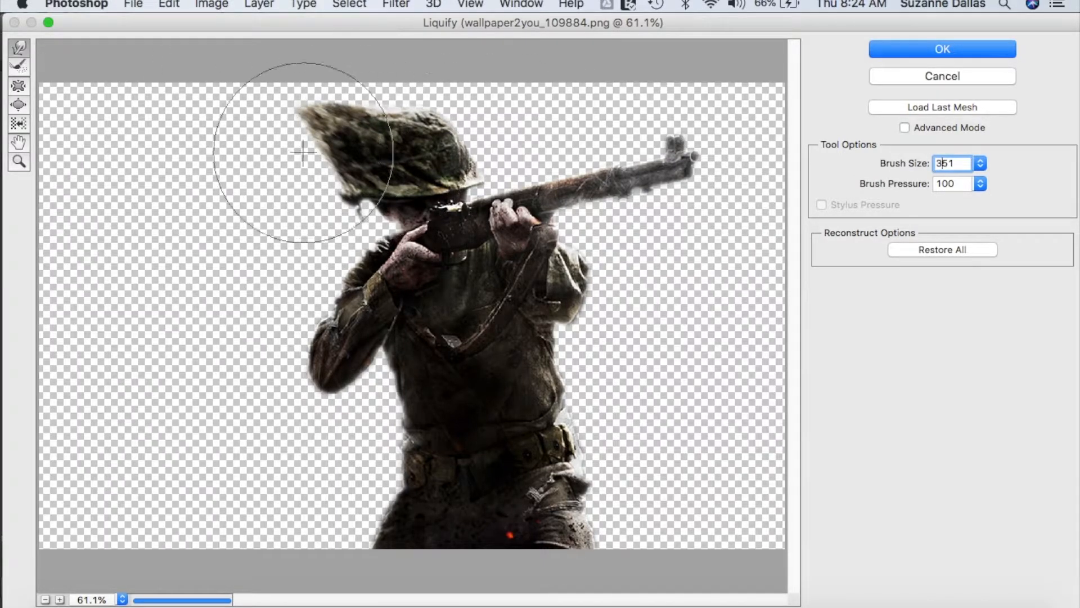
drag(332, 169, 181, 82)
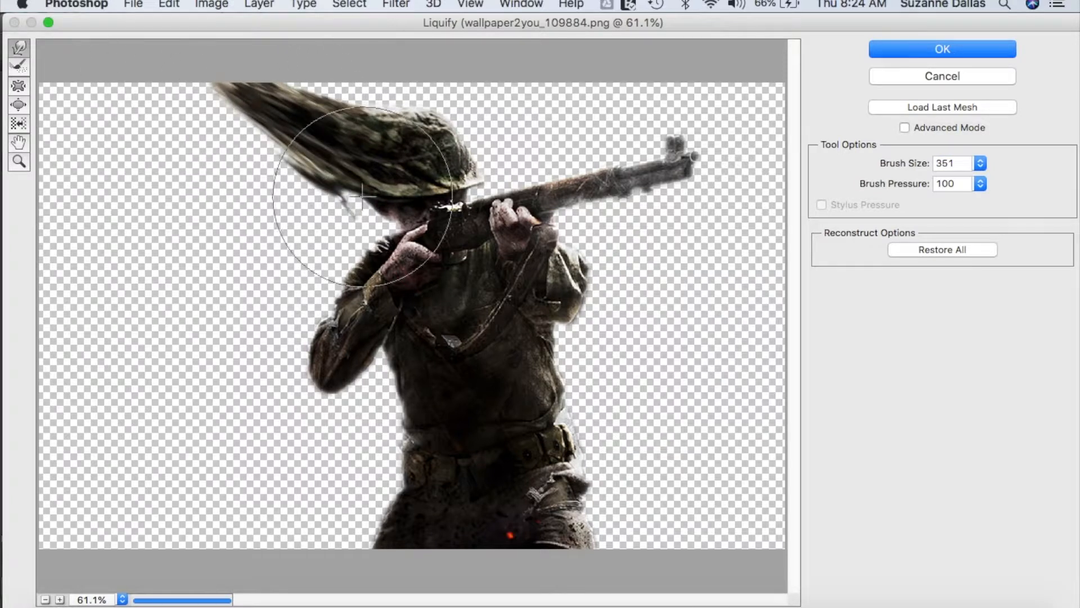
drag(314, 213, 155, 153)
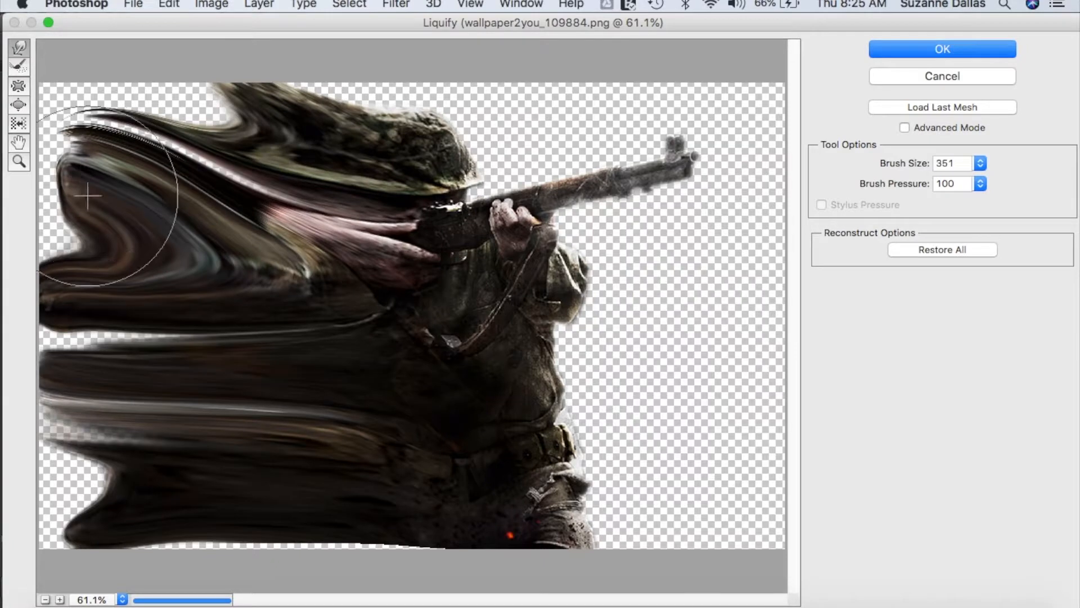
drag(94, 212, 20, 206)
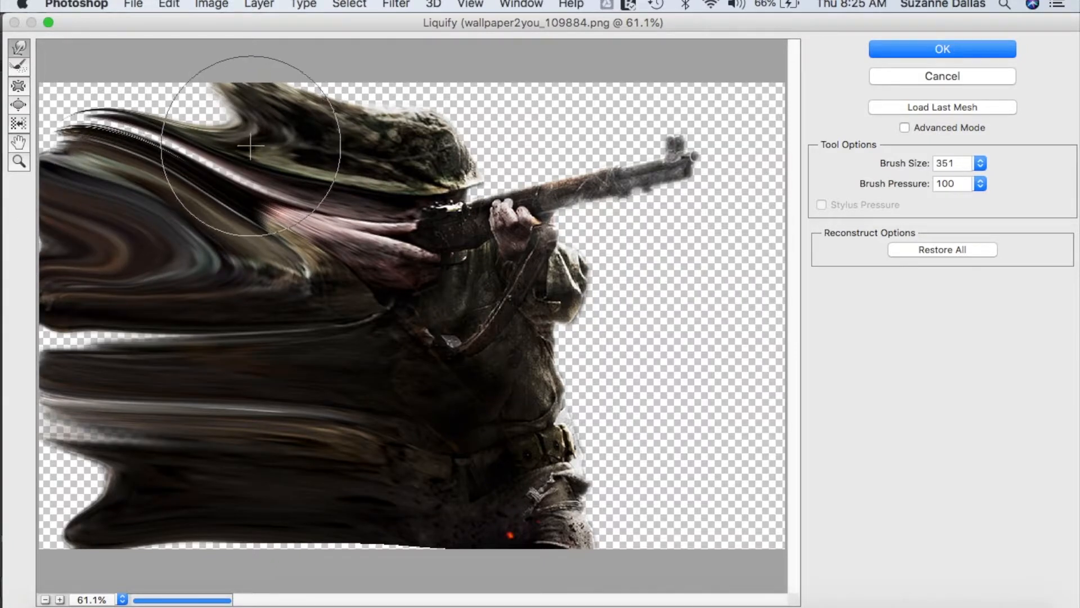
- Stretch the remaining smeared streaks out to the canvas edge behind the soldier and apply the Liquify distortion
drag(258, 145, 113, 23)
mouse_move(162, 144)
mouse_down()
mouse_move(70, 110)
mouse_move(43, 87)
mouse_up()
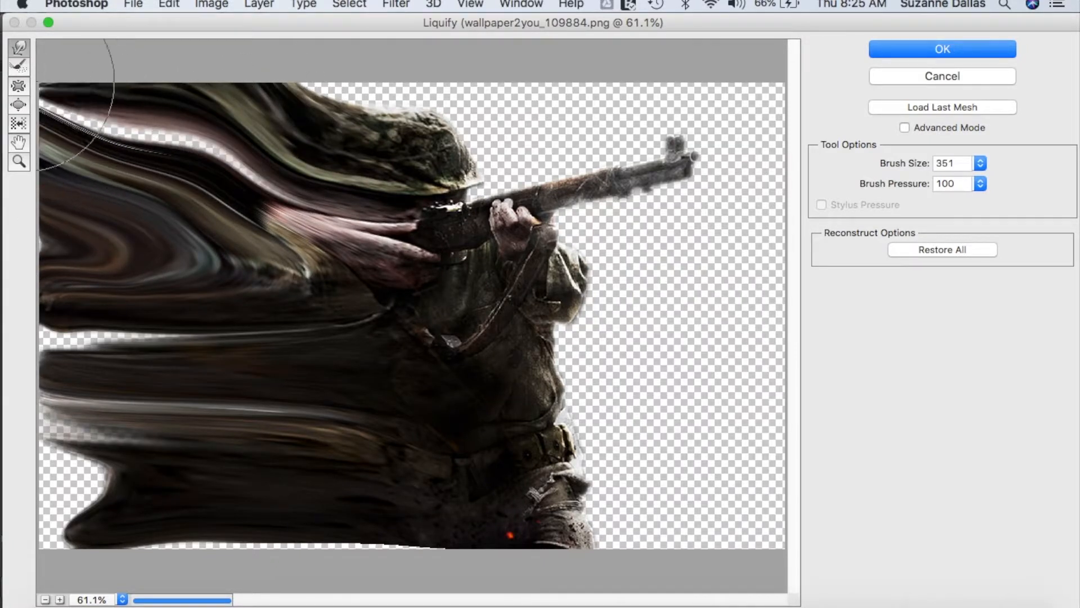
mouse_move(144, 414)
mouse_down()
mouse_move(152, 453)
mouse_move(131, 478)
mouse_move(12, 479)
mouse_up()
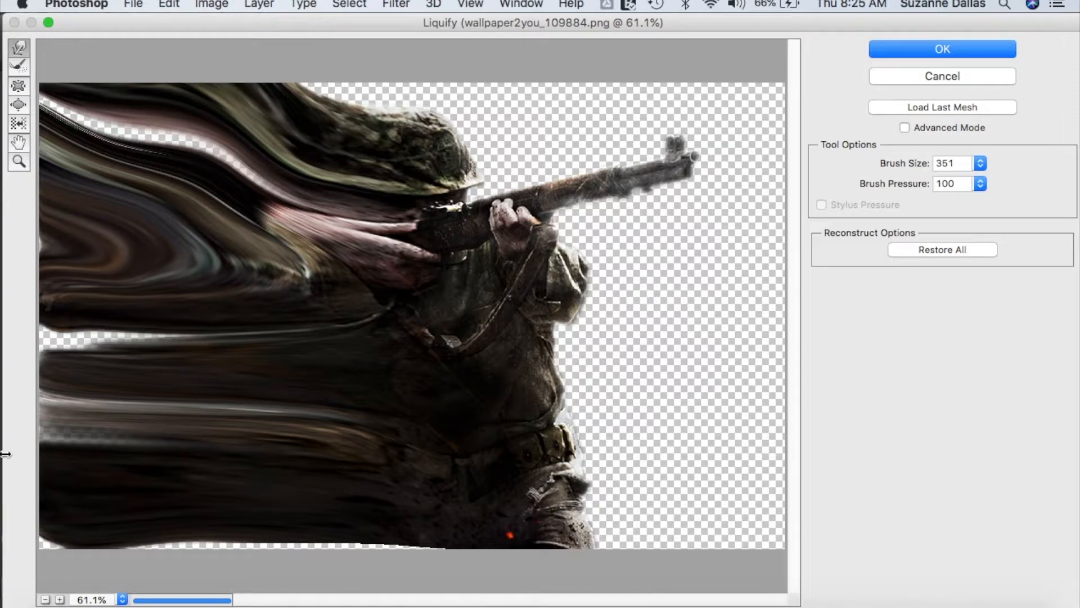
mouse_move(164, 367)
mouse_down()
mouse_move(177, 341)
mouse_move(163, 332)
mouse_move(52, 335)
mouse_up()
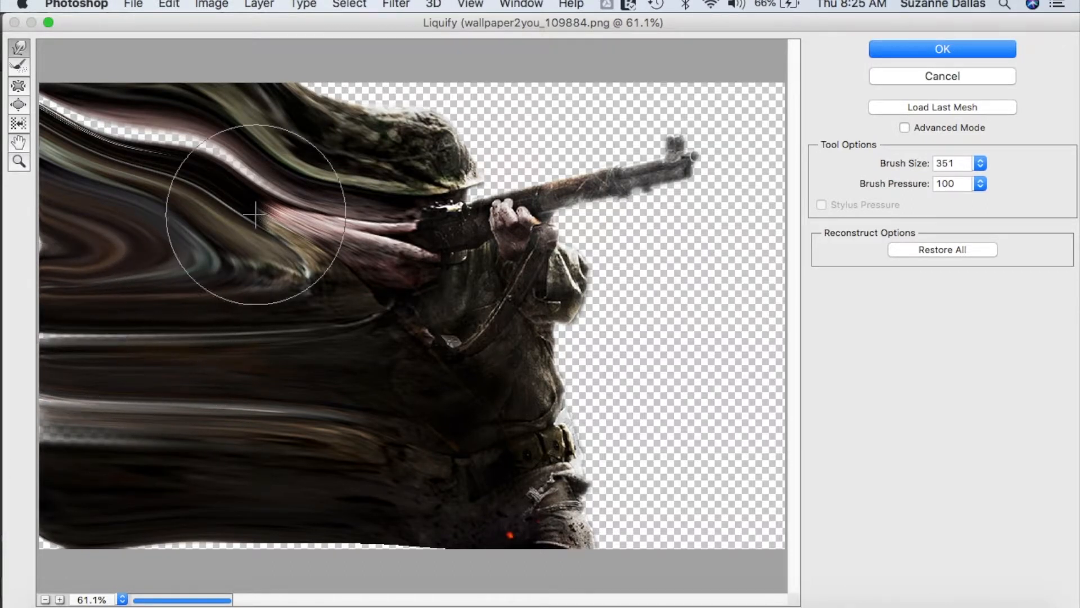
mouse_move(277, 145)
mouse_down()
mouse_move(144, 141)
mouse_move(68, 102)
mouse_up()
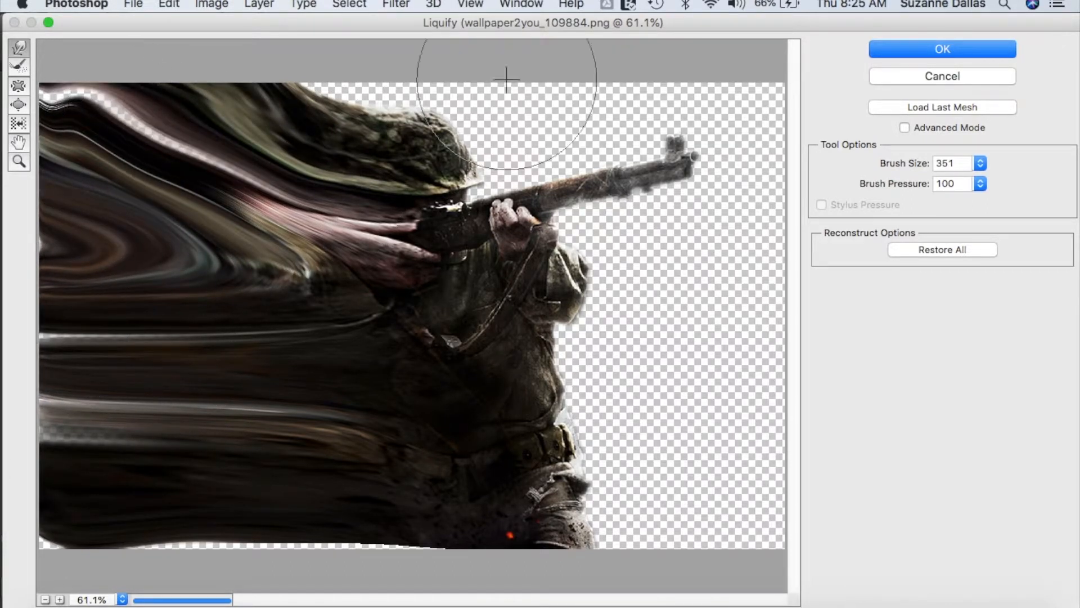
click(950, 51)
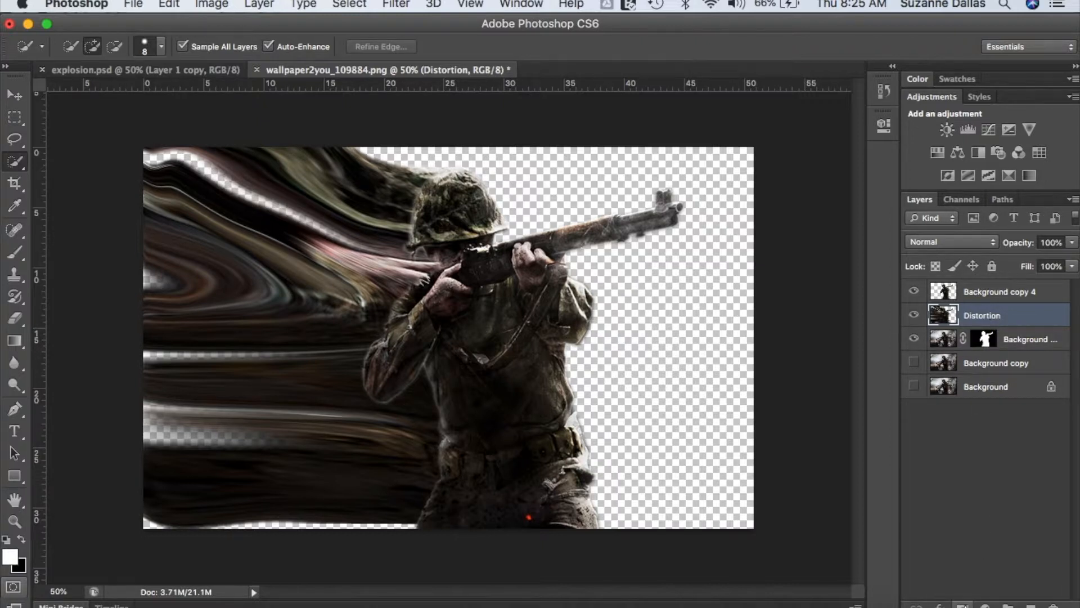
- Add a black layer mask to the Distortion layer and a white layer mask to Background copy 4
alt+click(964, 606)
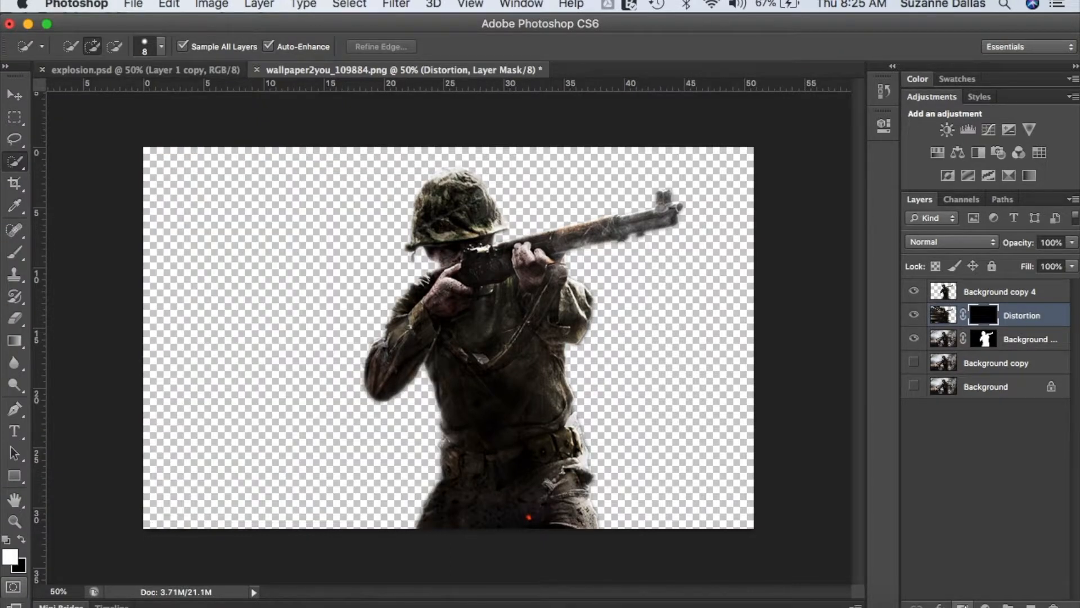
click(986, 291)
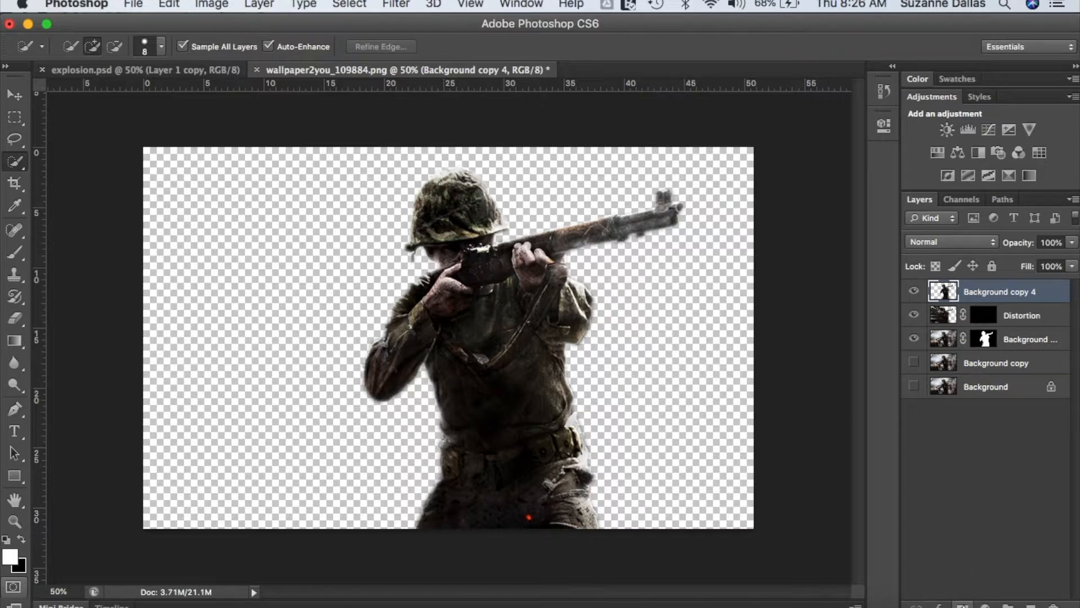
click(963, 605)
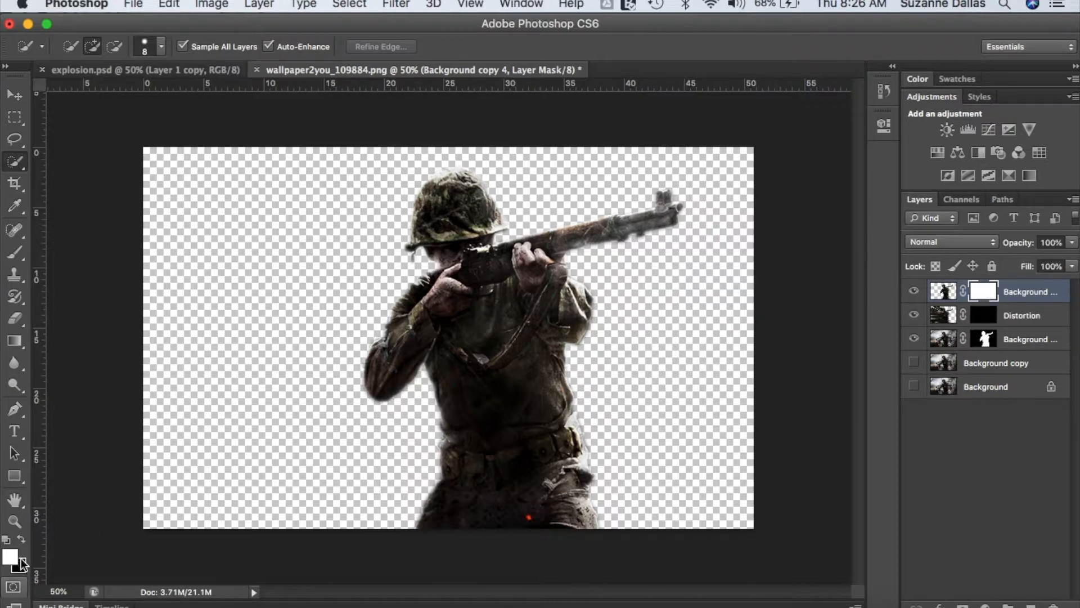
- Paint black on the Background copy 4 mask along the soldier's back with the 298 px splatter brush
click(21, 538)
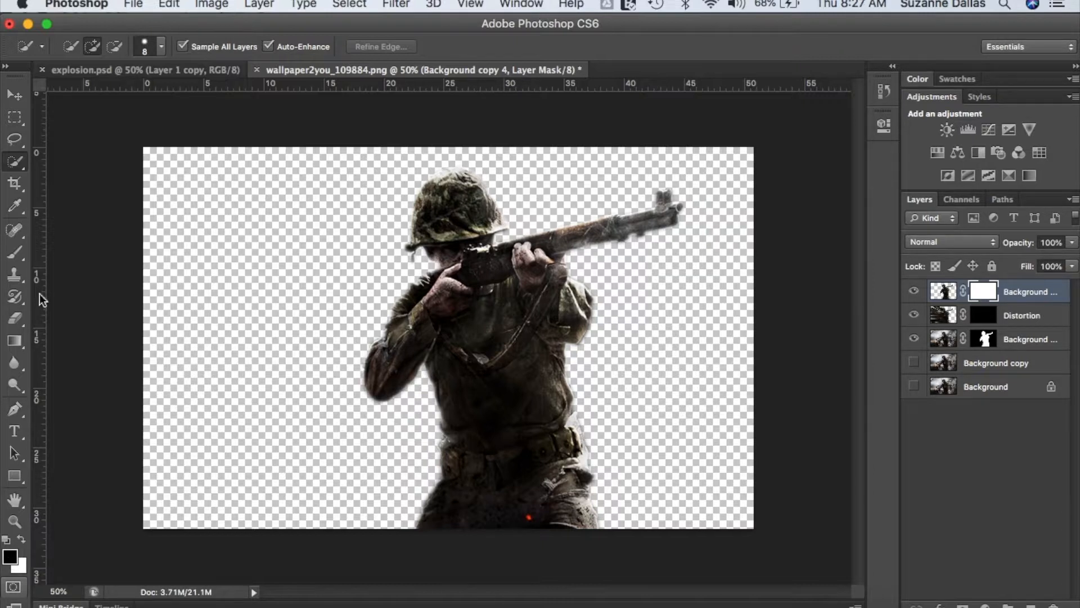
click(15, 254)
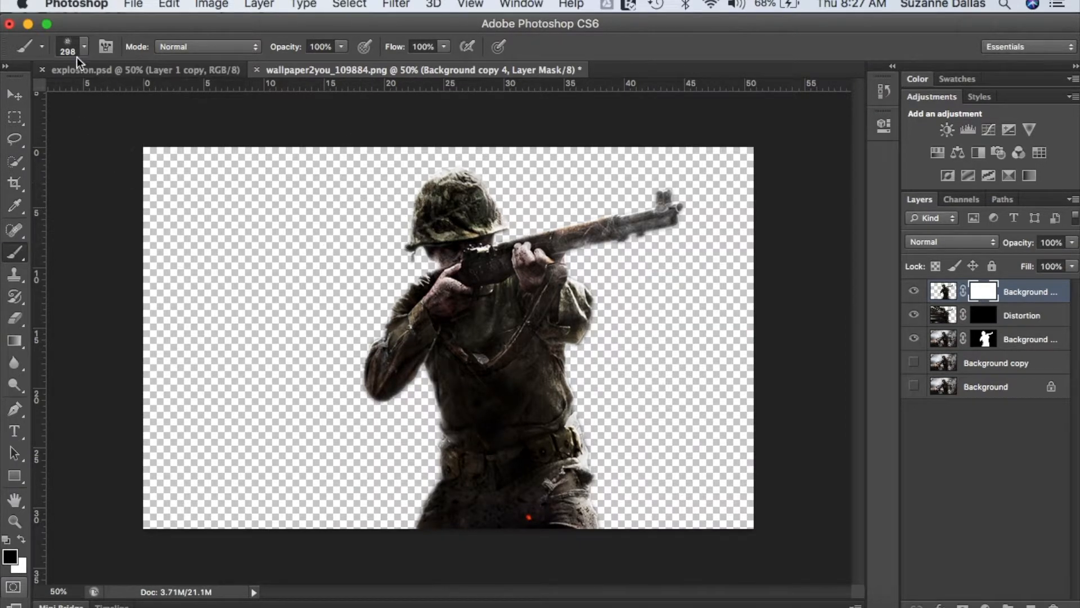
click(42, 47)
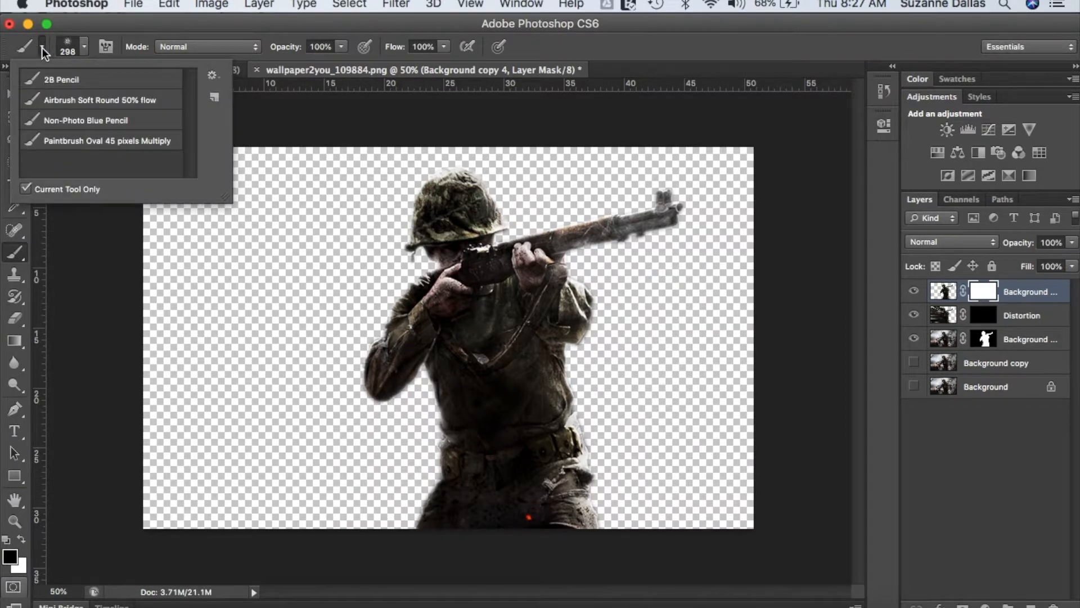
click(86, 46)
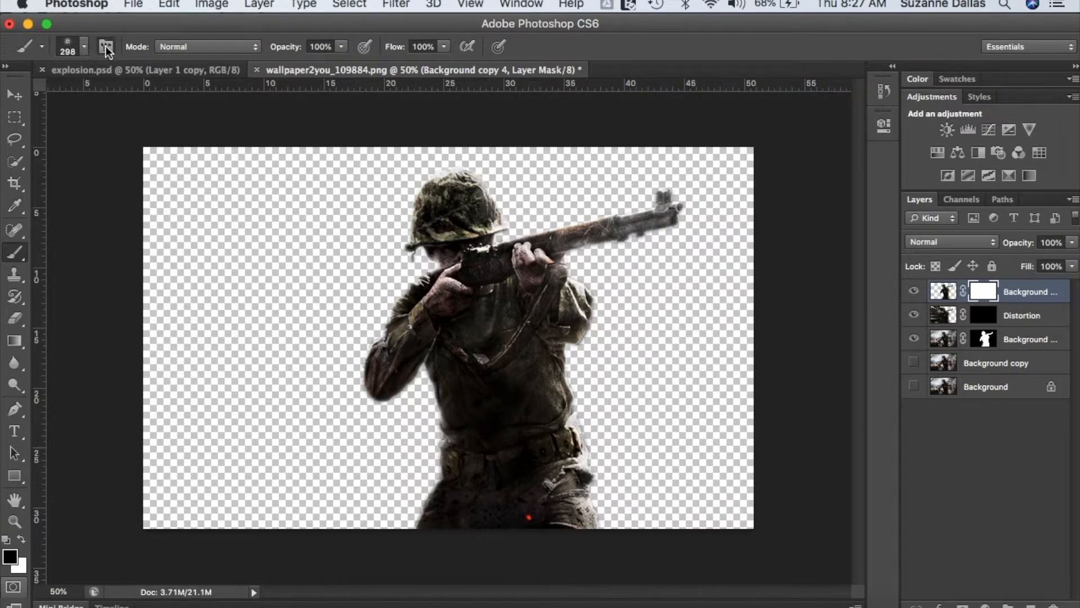
click(105, 47)
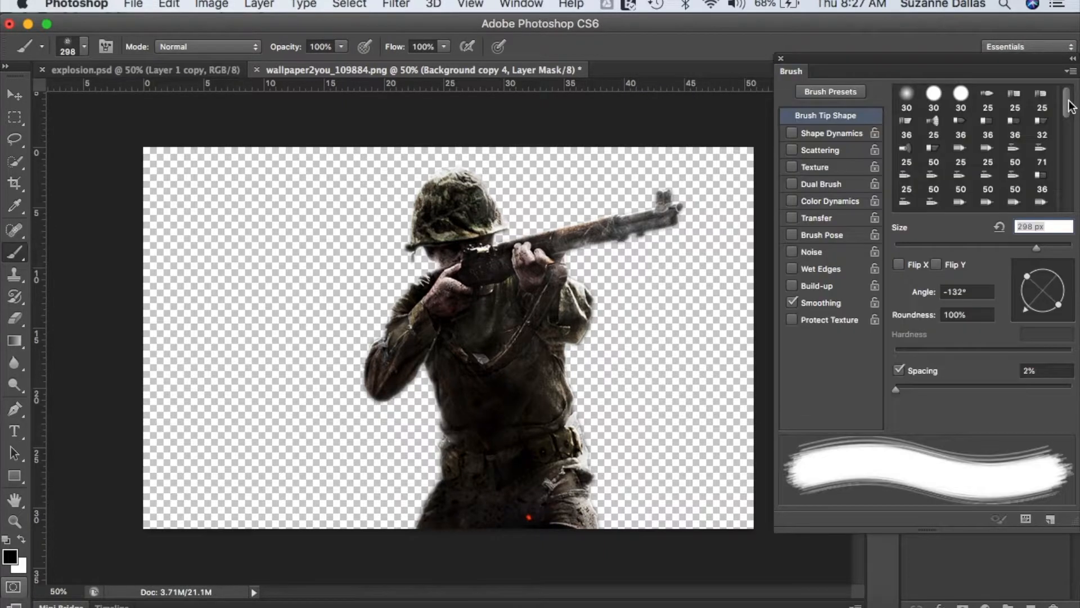
drag(1069, 104, 1069, 142)
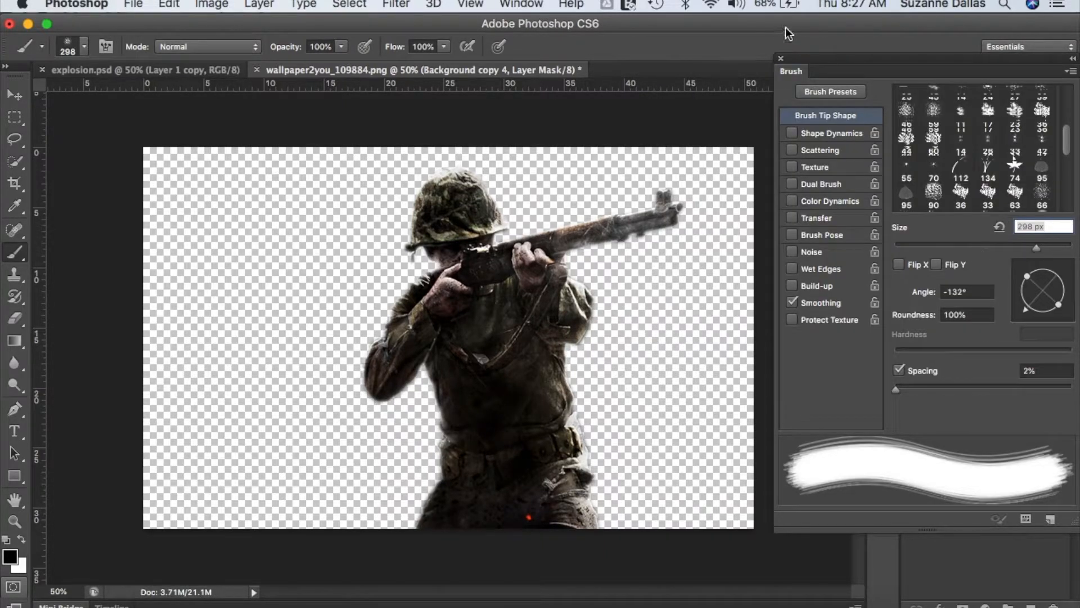
click(781, 58)
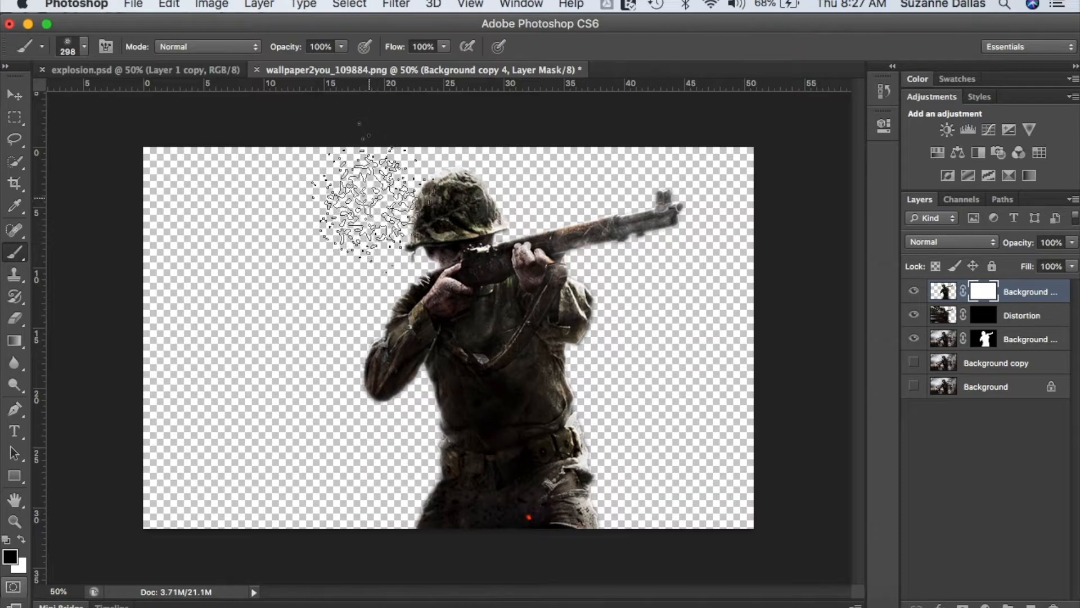
drag(371, 201, 390, 258)
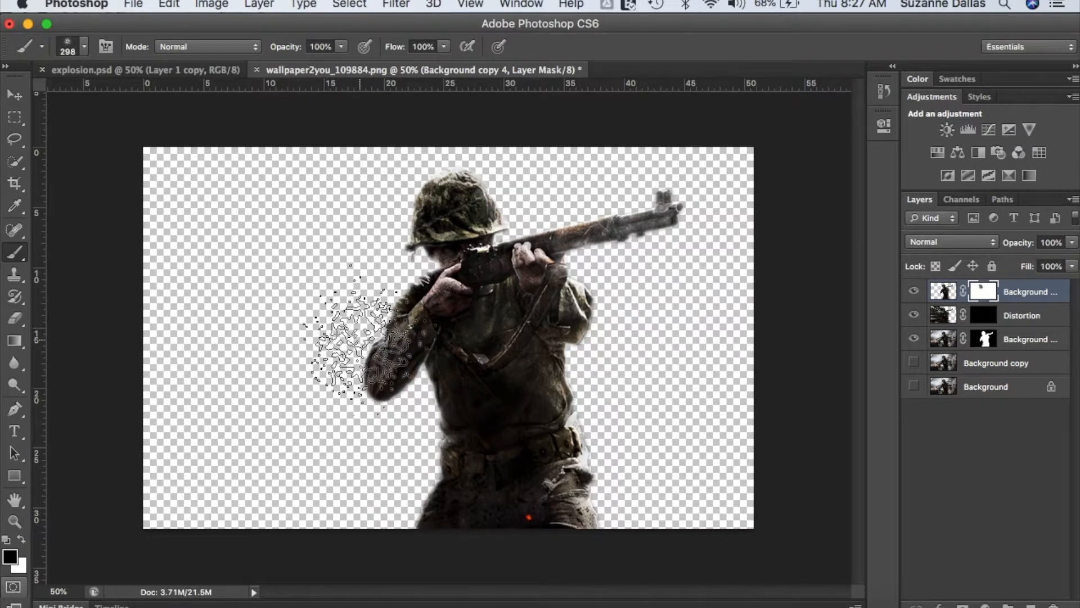
mouse_move(340, 346)
mouse_down()
mouse_move(357, 445)
mouse_move(366, 428)
mouse_move(377, 470)
mouse_move(367, 499)
mouse_move(411, 473)
mouse_up()
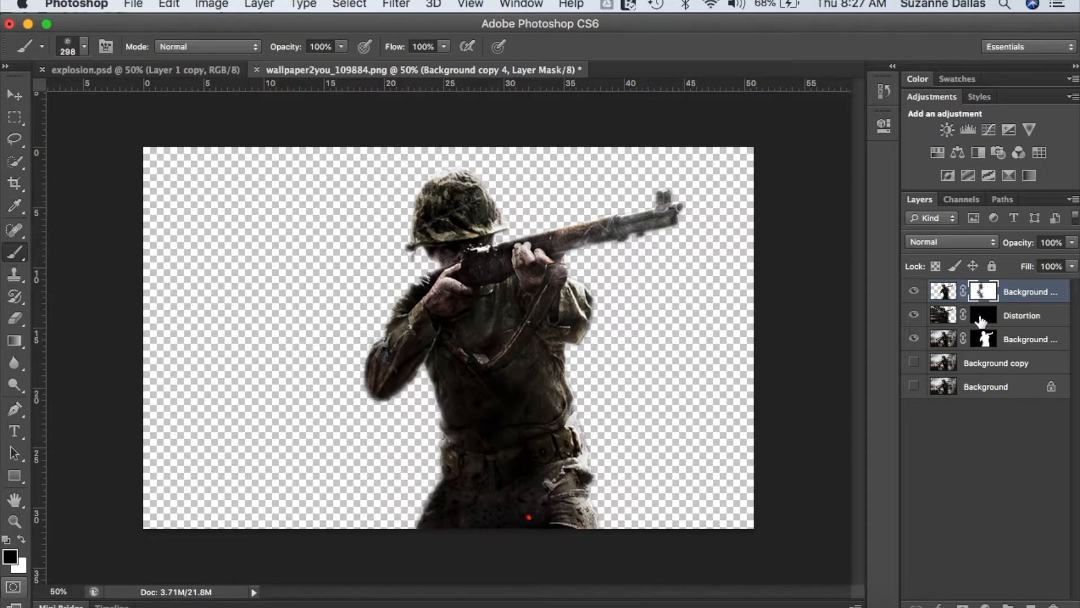
- Paint white on the Distortion layer's mask with the splatter brush to reveal particles across the area behind the soldier
click(1027, 318)
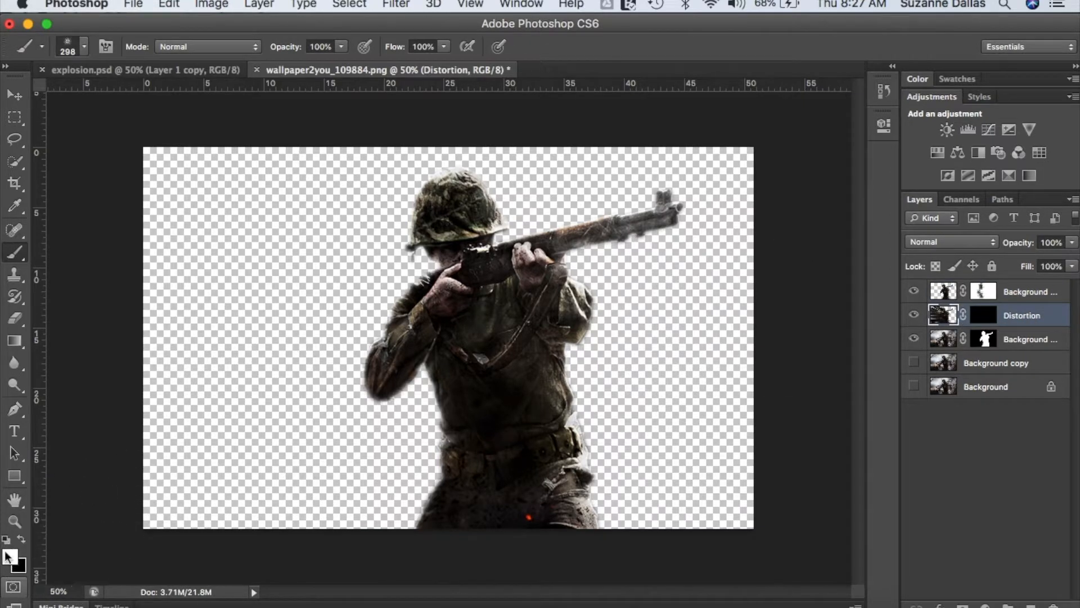
click(249, 369)
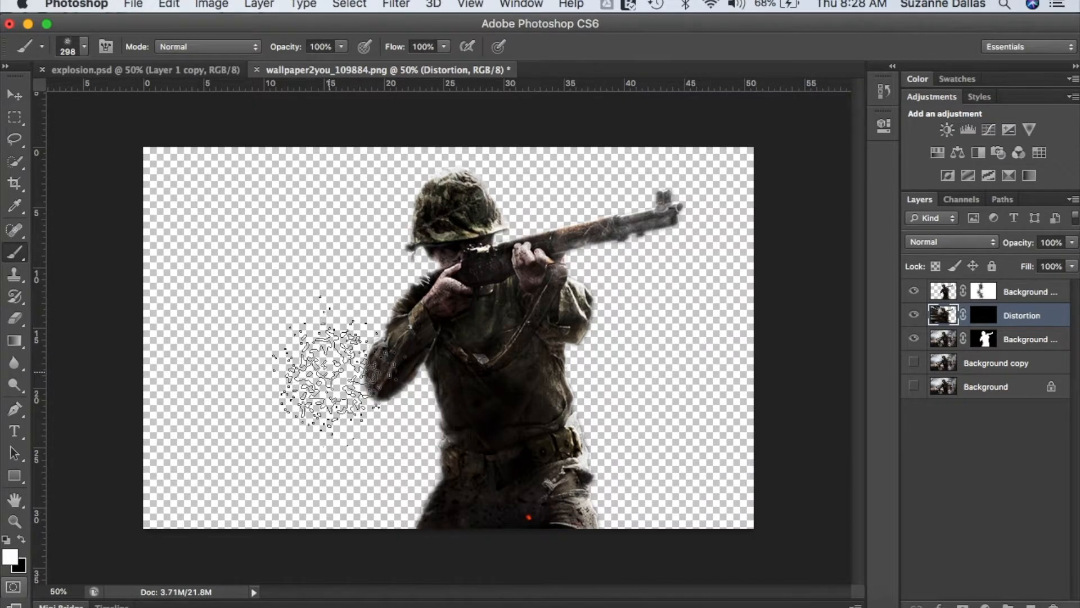
click(983, 315)
key(x)
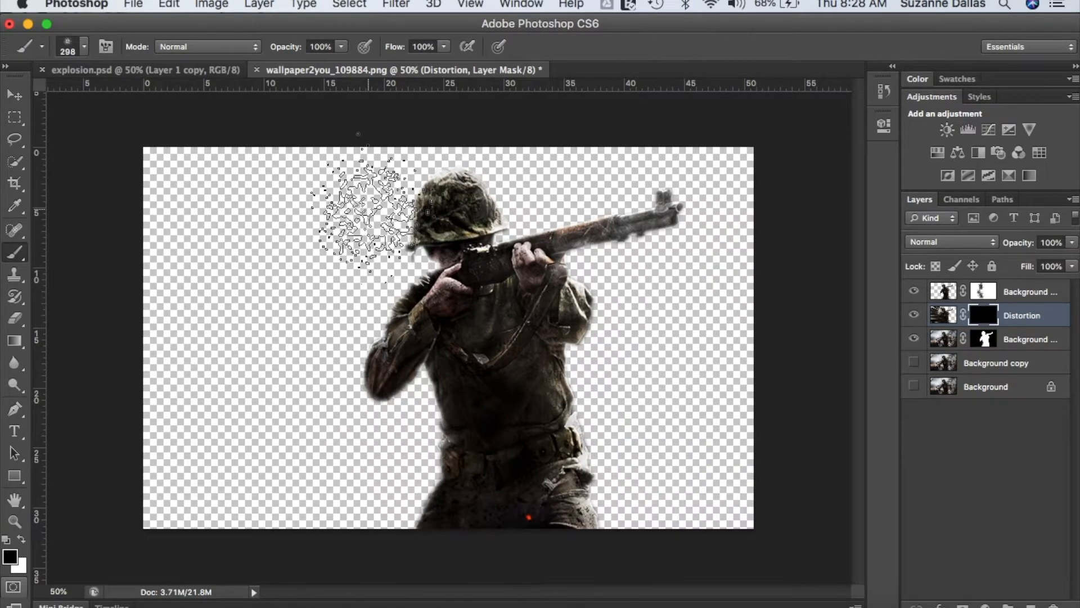
click(22, 539)
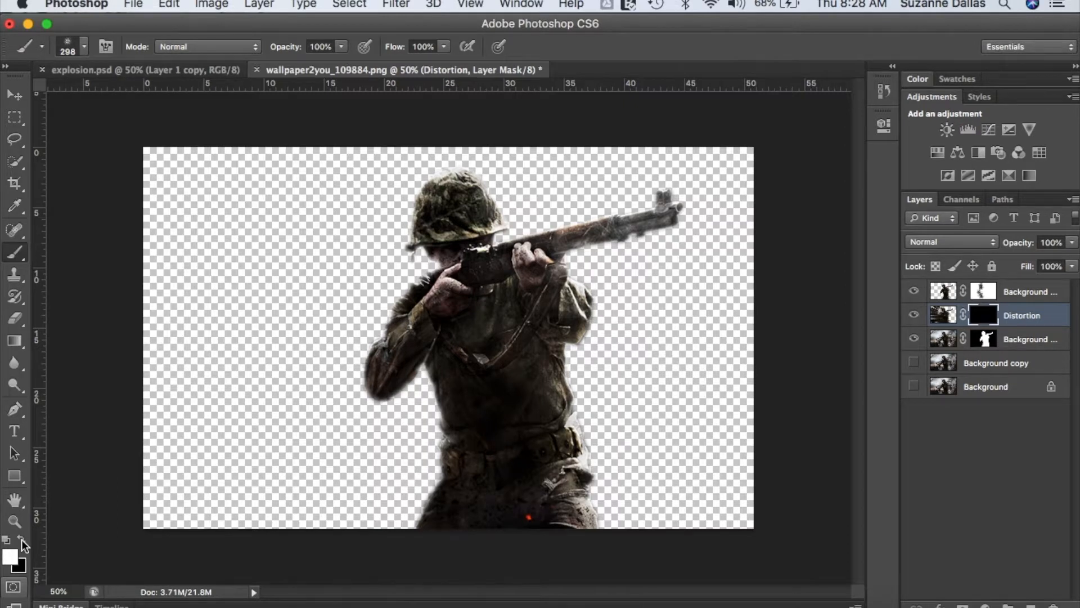
mouse_move(360, 225)
mouse_down()
mouse_move(334, 275)
mouse_move(356, 301)
mouse_move(336, 369)
mouse_move(356, 416)
mouse_move(384, 433)
mouse_move(427, 396)
mouse_move(421, 462)
mouse_move(384, 497)
mouse_up()
mouse_move(392, 197)
mouse_down()
mouse_move(383, 234)
mouse_move(396, 250)
mouse_move(390, 202)
mouse_move(400, 185)
mouse_move(171, 177)
mouse_move(290, 253)
mouse_move(270, 225)
mouse_move(265, 327)
mouse_move(194, 265)
mouse_move(262, 272)
mouse_move(273, 383)
mouse_move(309, 455)
mouse_move(250, 490)
mouse_move(183, 487)
mouse_move(192, 403)
mouse_move(340, 487)
mouse_up()
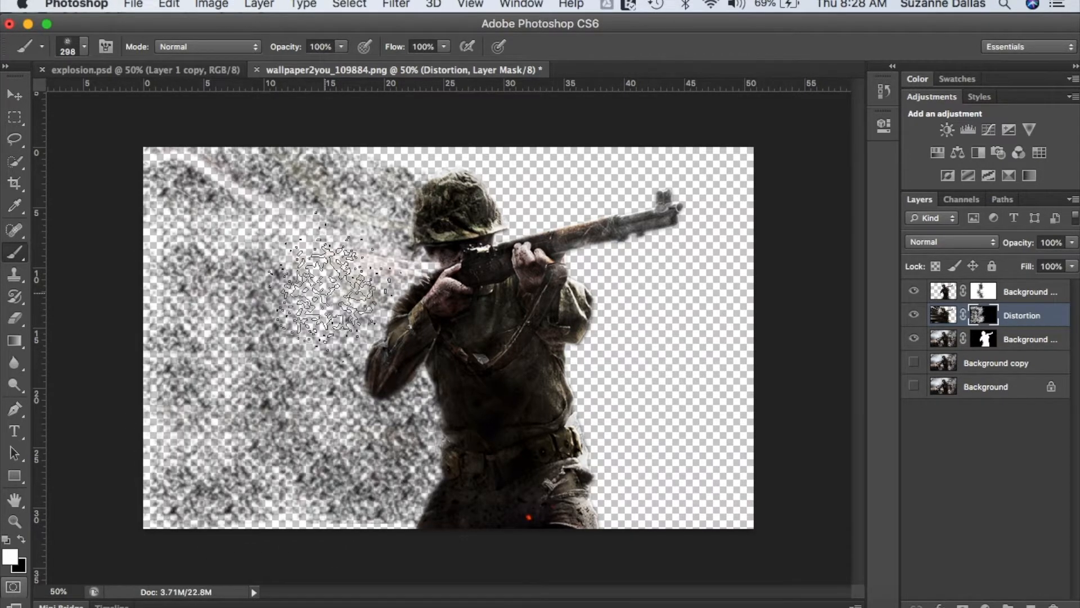
- Add more white splatter strokes to the Distortion mask near the face, the upper streaks and the lower area
click(313, 286)
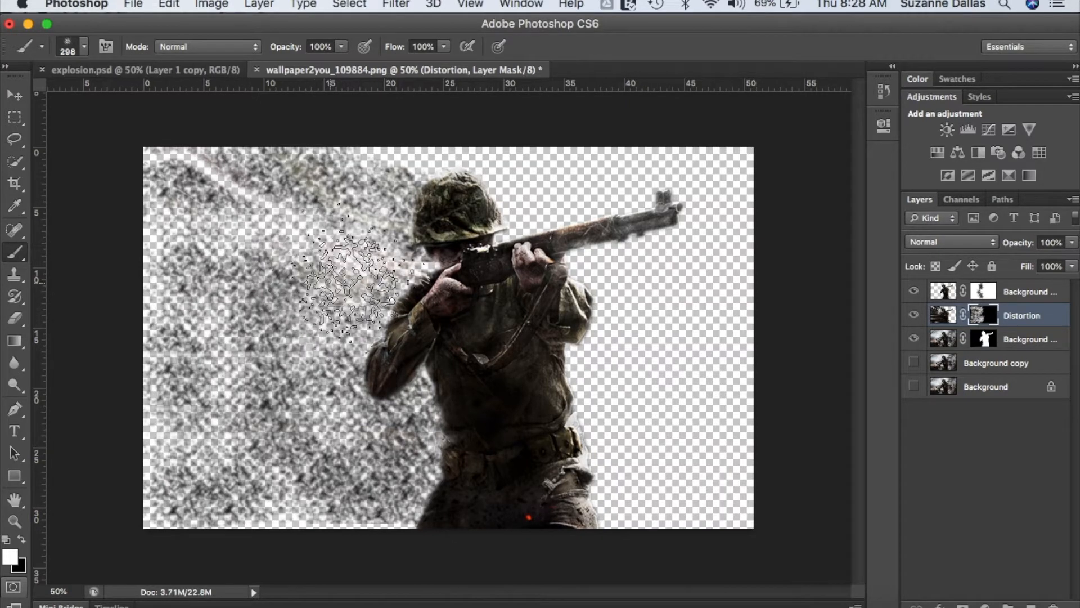
click(284, 227)
mouse_move(285, 227)
mouse_down()
mouse_move(389, 247)
mouse_move(210, 163)
mouse_move(288, 205)
mouse_move(227, 165)
mouse_move(316, 219)
mouse_move(308, 222)
mouse_move(376, 233)
mouse_move(196, 162)
mouse_move(353, 238)
mouse_move(338, 216)
mouse_move(215, 166)
mouse_move(384, 247)
mouse_move(271, 197)
mouse_move(332, 214)
mouse_up()
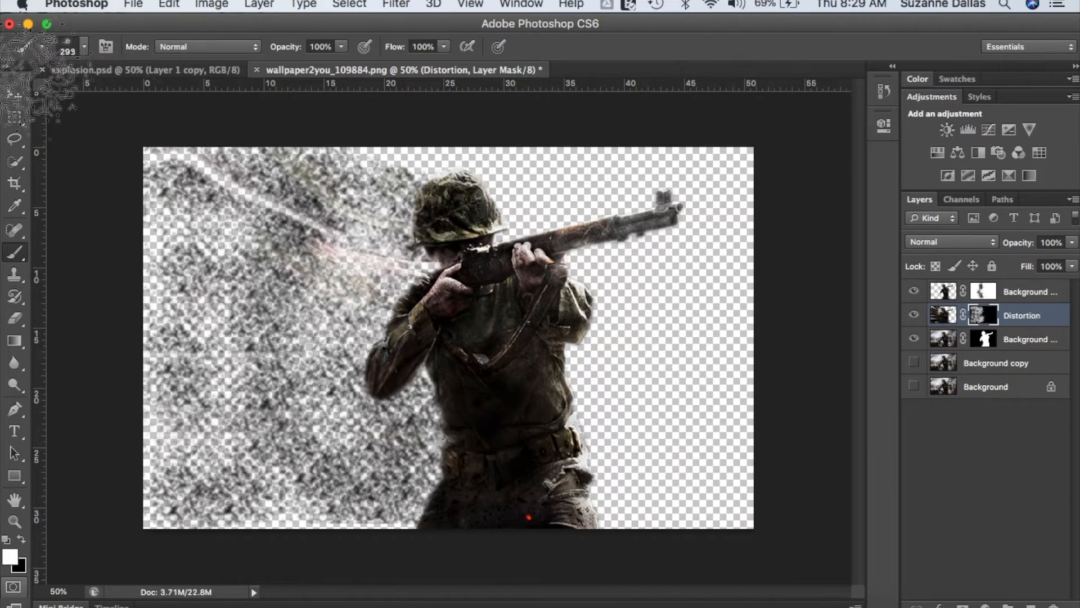
drag(186, 281, 211, 203)
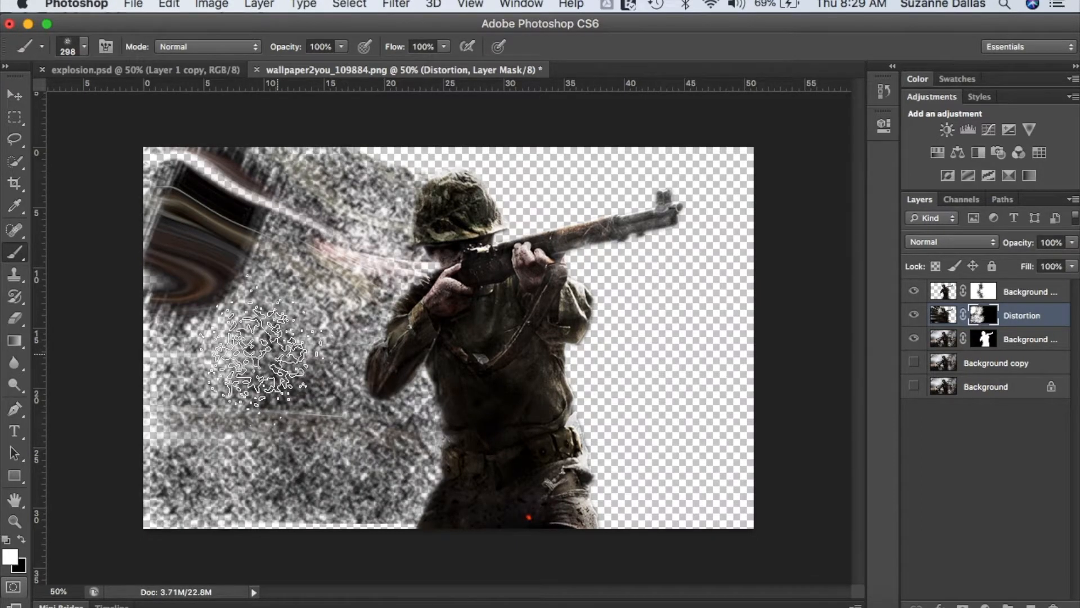
mouse_move(265, 350)
mouse_down()
mouse_move(261, 427)
mouse_move(290, 264)
mouse_up()
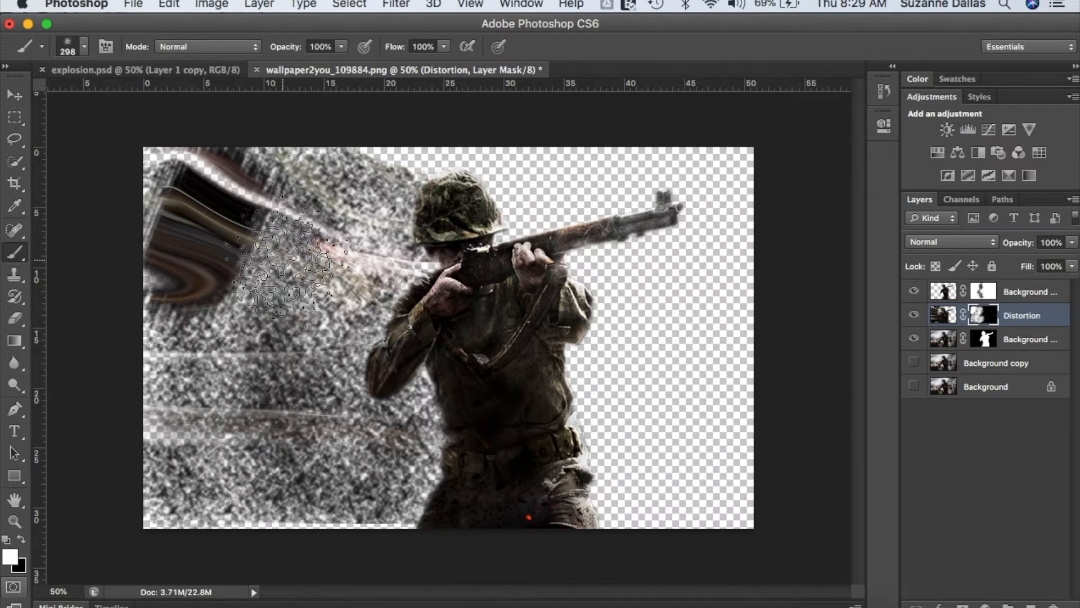
mouse_move(362, 349)
mouse_down()
mouse_move(375, 374)
mouse_move(420, 394)
mouse_move(426, 454)
mouse_move(404, 500)
mouse_move(380, 471)
mouse_move(340, 457)
mouse_move(381, 203)
mouse_move(321, 240)
mouse_move(346, 326)
mouse_move(244, 305)
mouse_move(211, 408)
mouse_move(289, 447)
mouse_move(324, 510)
mouse_move(380, 493)
mouse_move(284, 336)
mouse_move(328, 323)
mouse_move(160, 459)
mouse_up()
- Paint white splatter strokes directly on the Background copy 4 layer along the soldier's back, arm and waist
click(1022, 292)
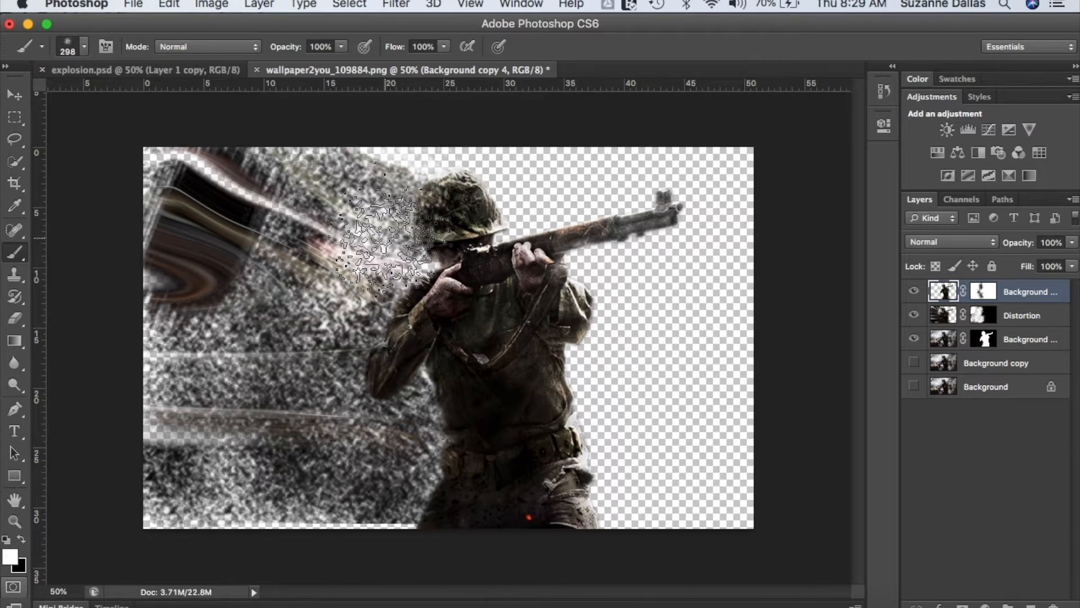
mouse_move(386, 248)
mouse_down()
mouse_move(375, 355)
mouse_move(399, 436)
mouse_up()
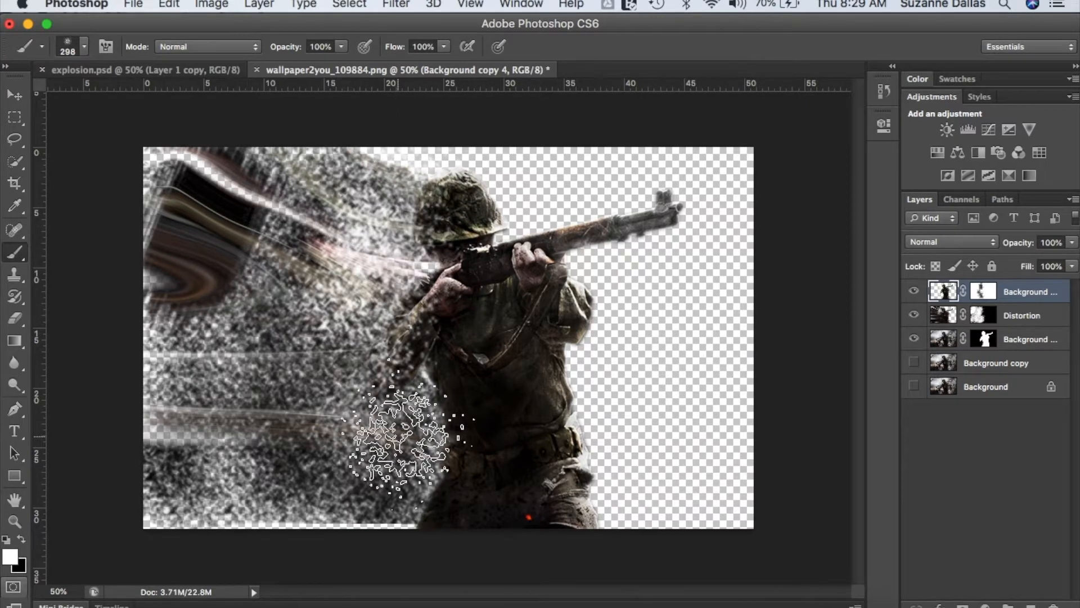
mouse_move(400, 437)
mouse_down()
mouse_move(408, 514)
mouse_move(412, 423)
mouse_move(401, 406)
mouse_up()
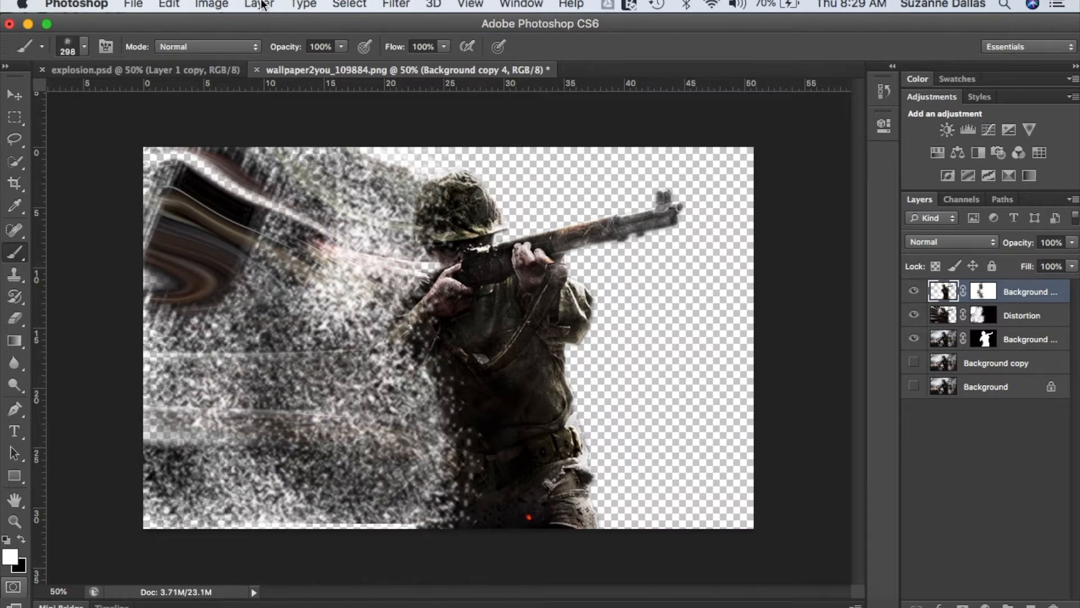
- Place flower.jpeg as a new layer above the soldier layers, filling the whole canvas
click(224, 4)
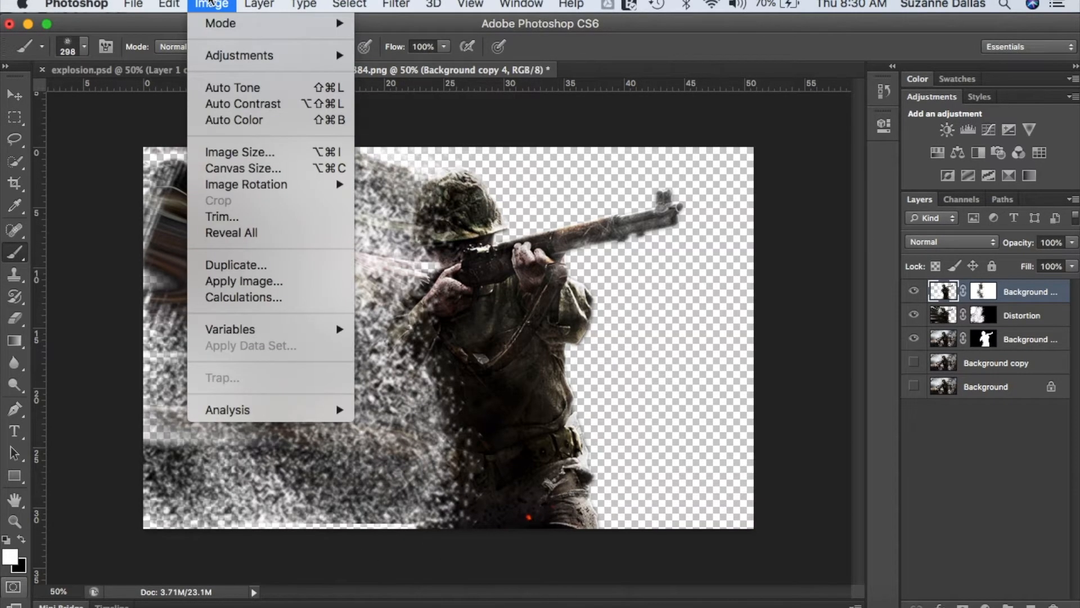
mouse_move(134, 4)
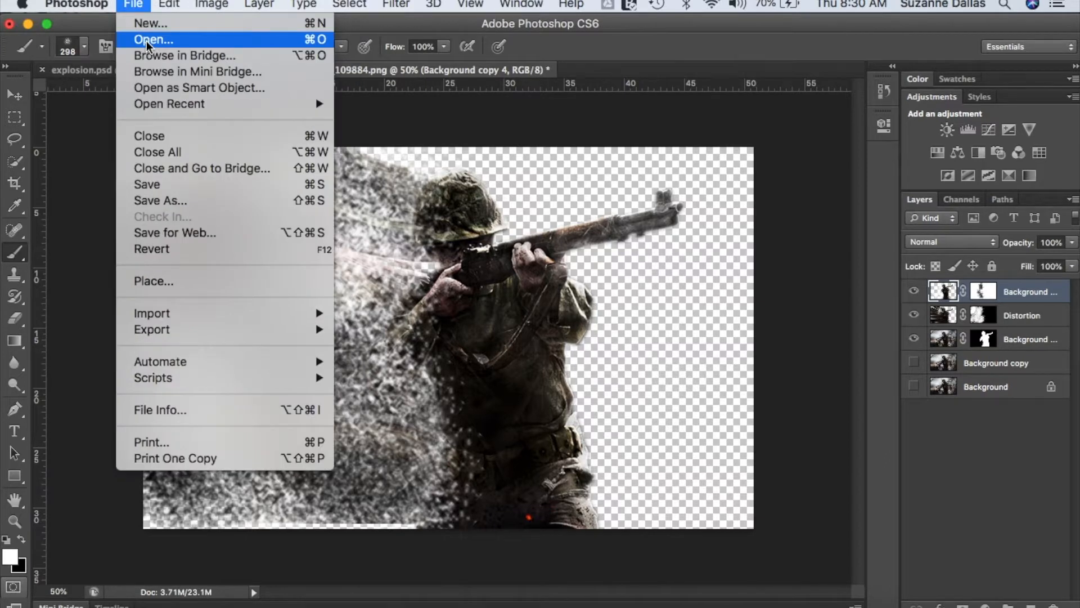
click(159, 277)
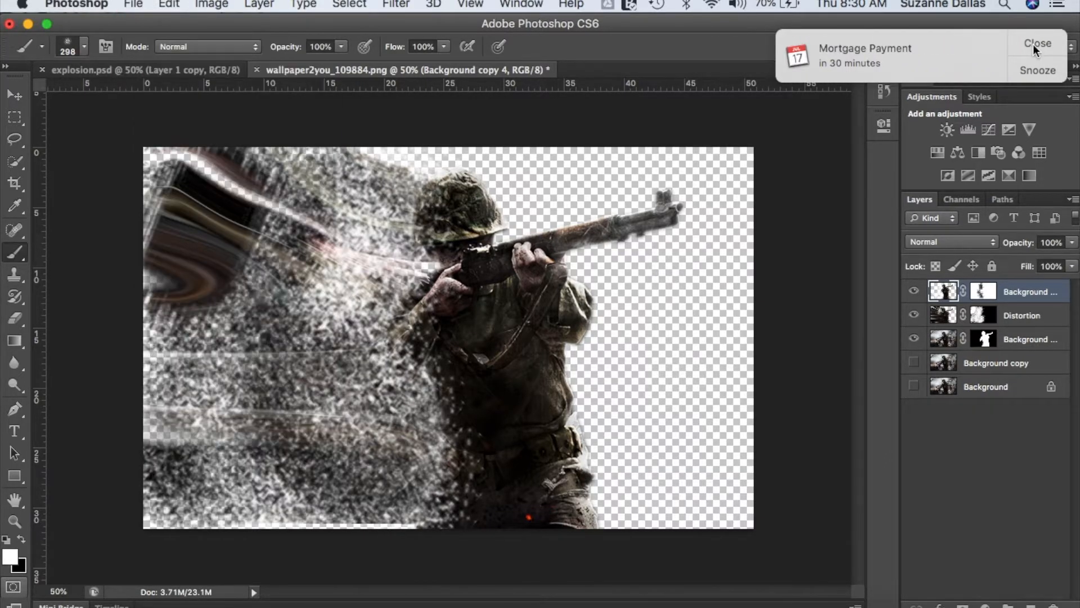
click(1033, 43)
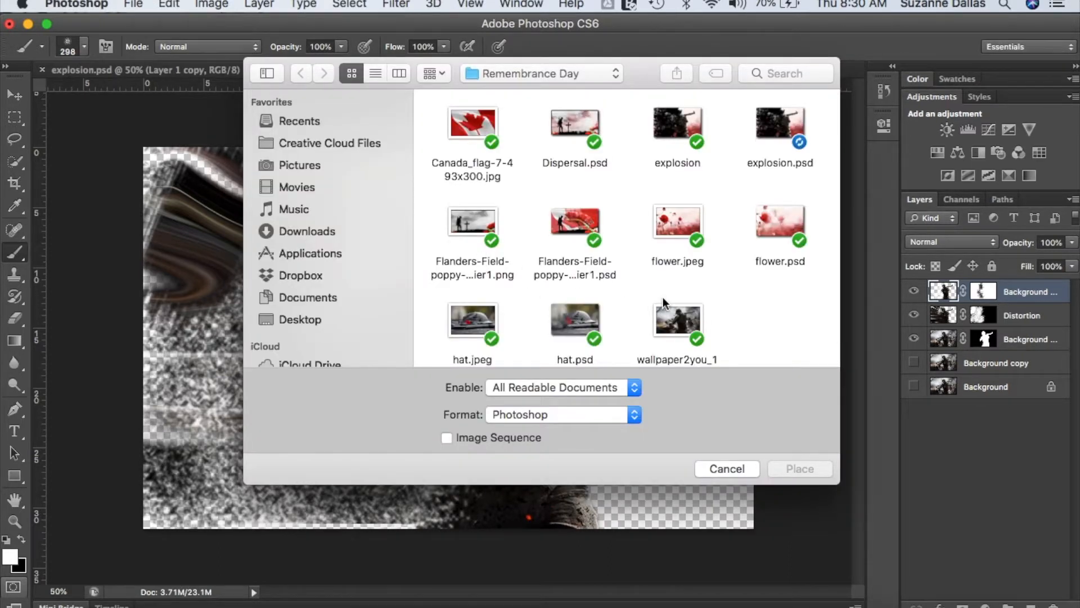
click(677, 226)
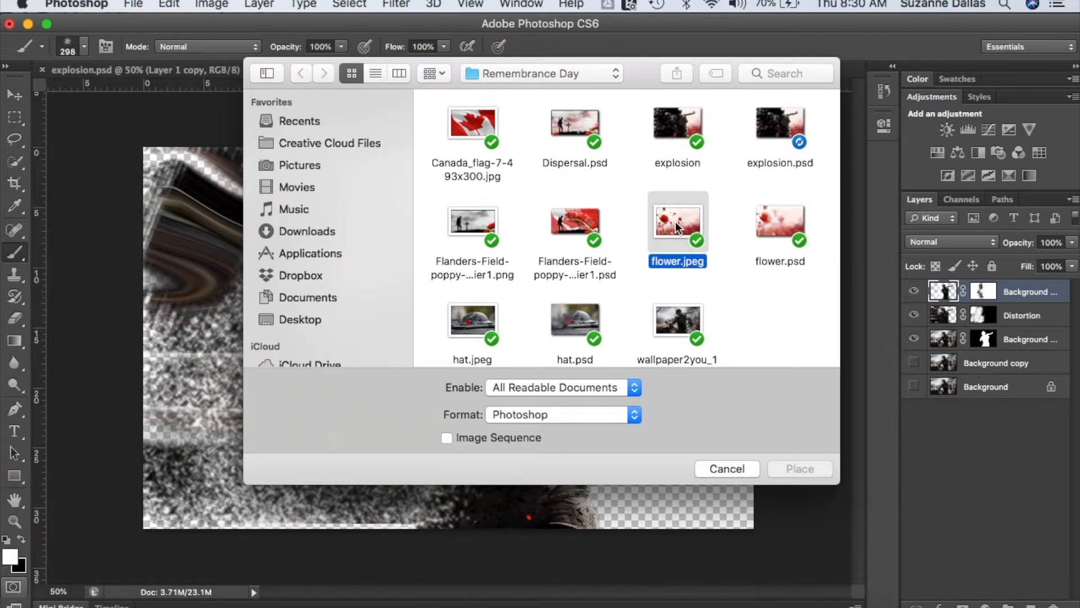
double_click(678, 227)
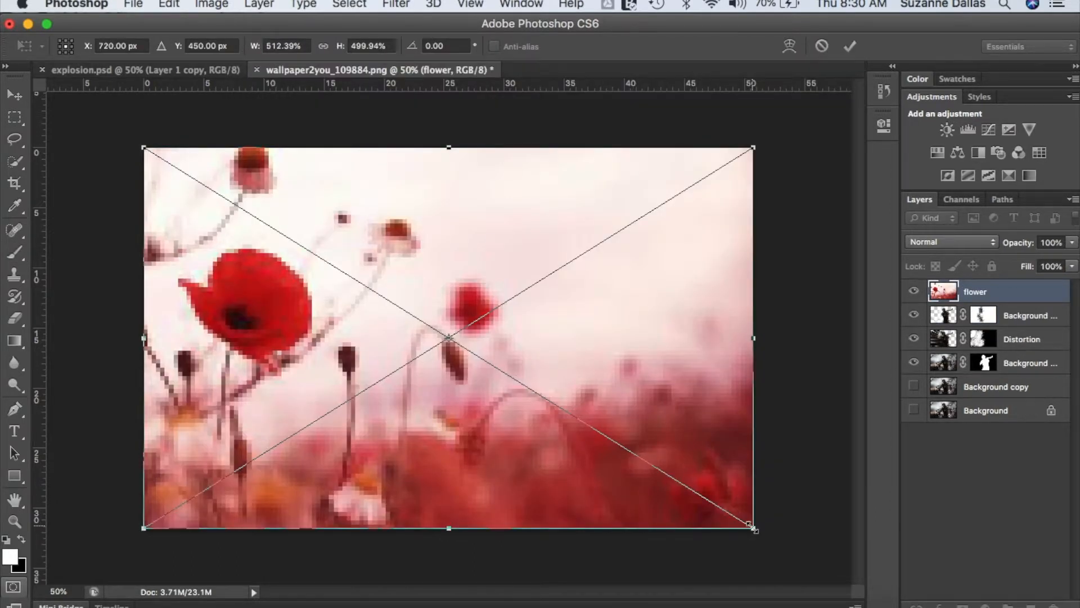
key(Return)
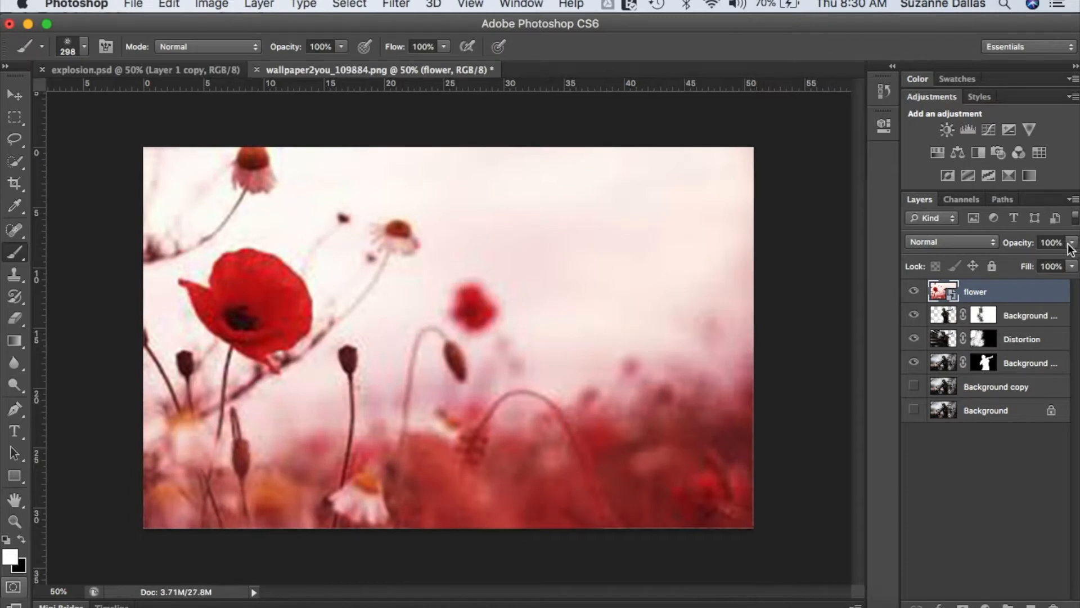
- Lower the flower layer's opacity to 65% so the soldier and particles show through
click(1072, 244)
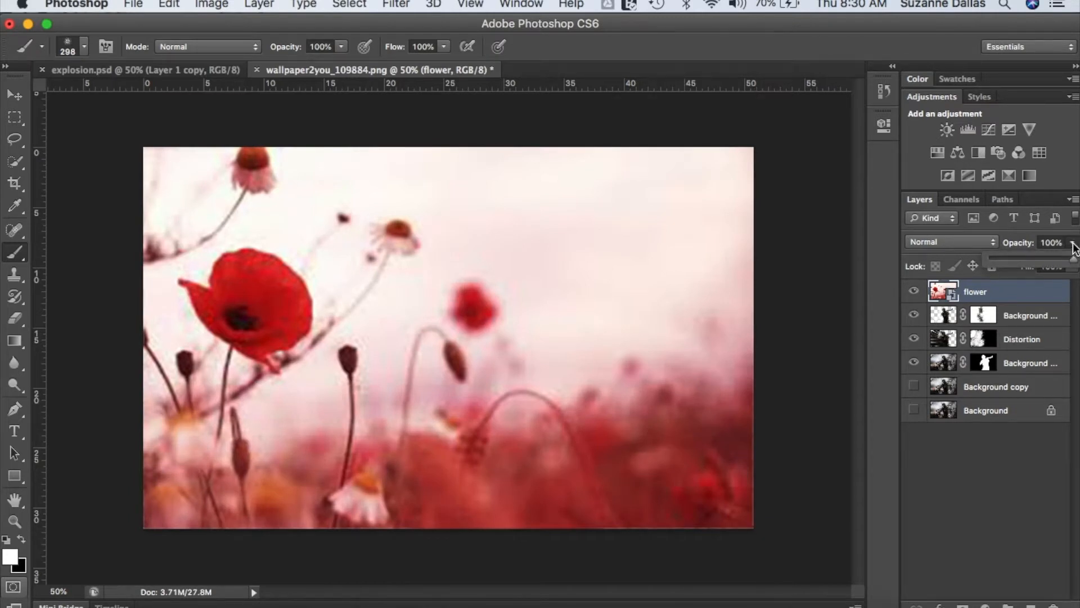
drag(1073, 259, 1031, 265)
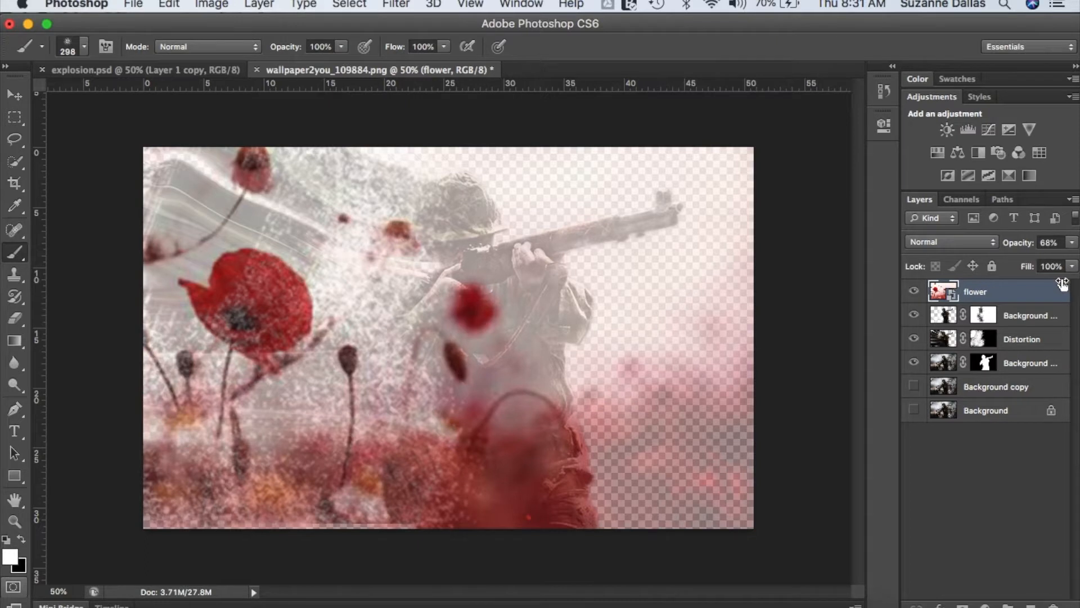
click(1073, 243)
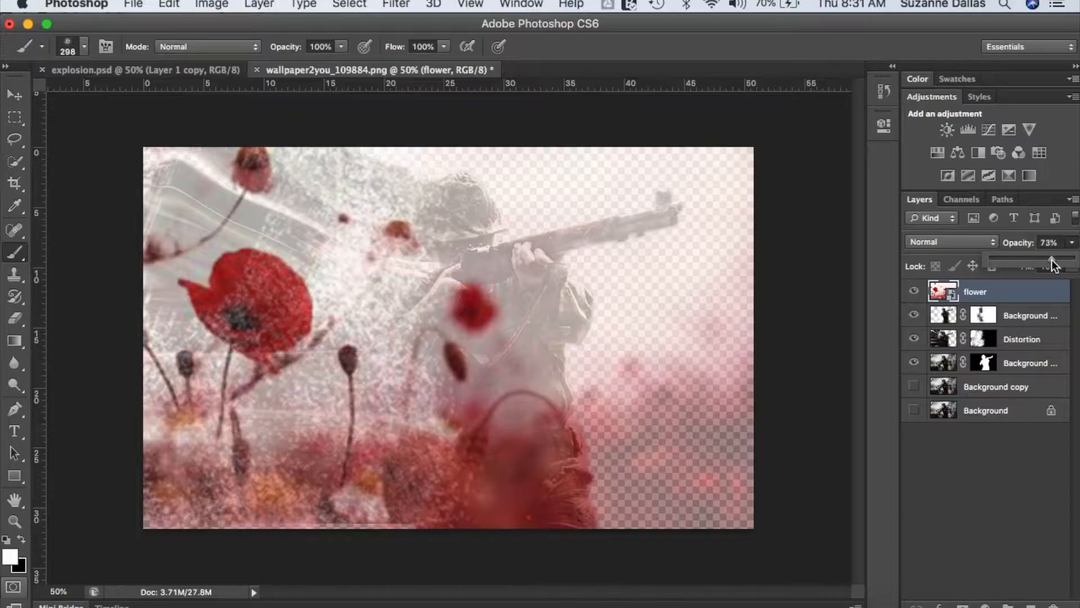
drag(1052, 259, 1058, 266)
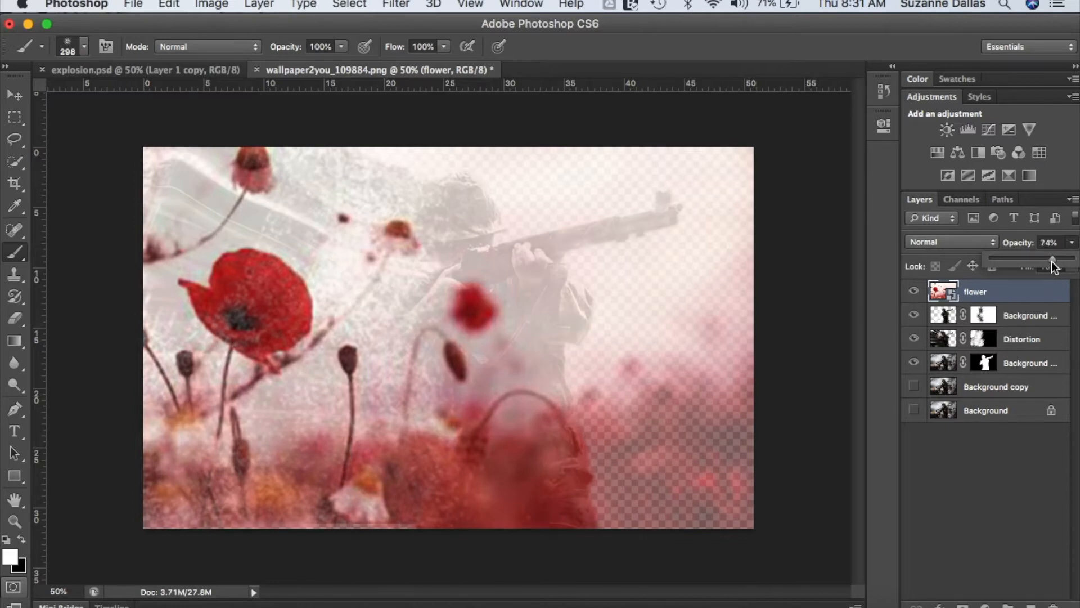
drag(1050, 269, 1041, 264)
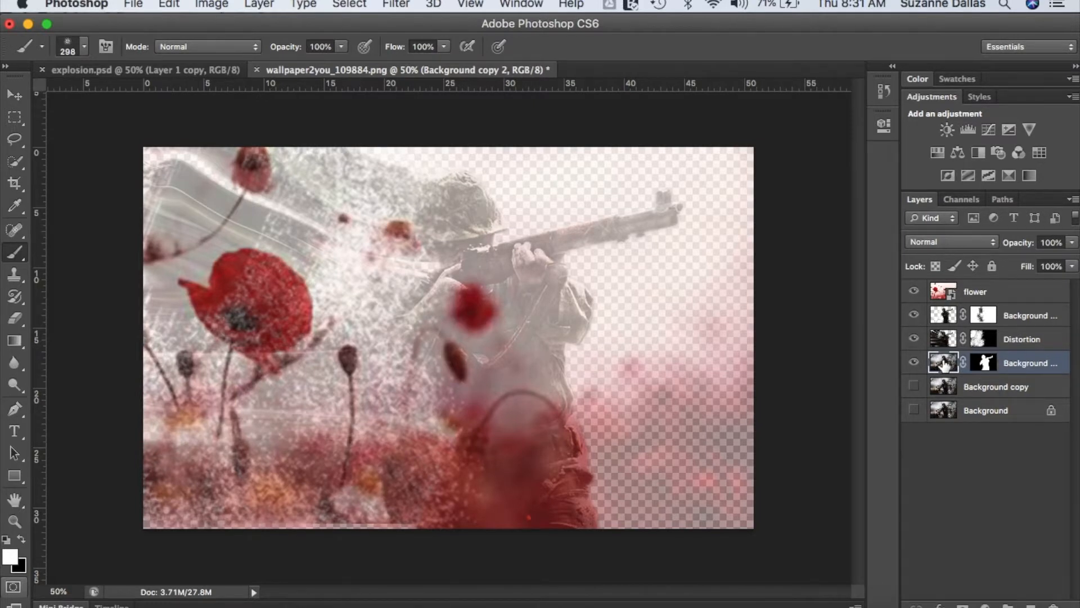
- Reapply the last Liquify to Background copy 2 and warp the helmet, face and hand areas farther backward with the 351 brush
click(400, 5)
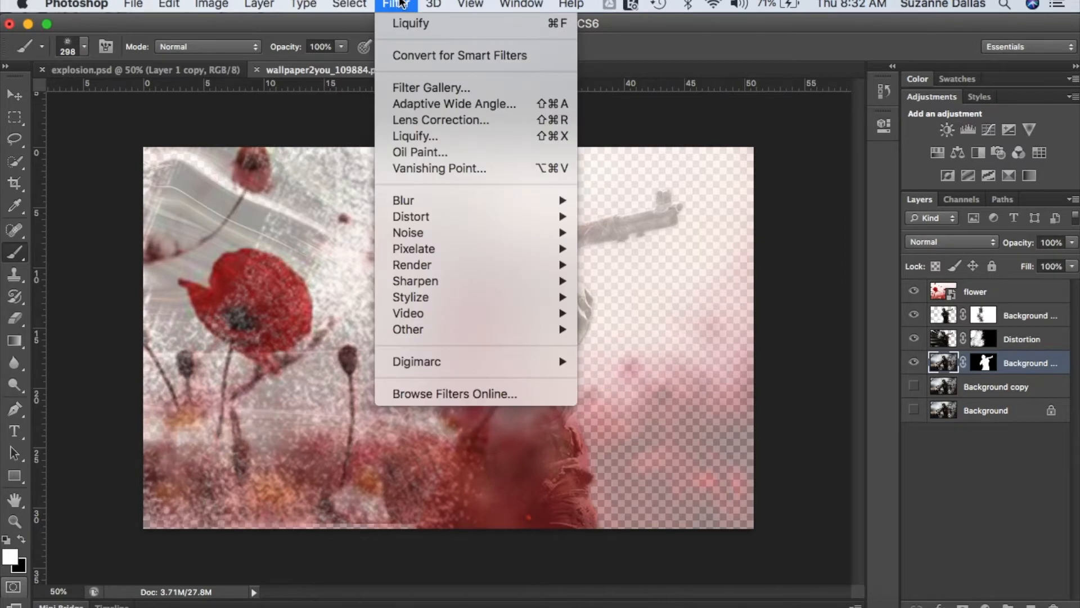
click(416, 23)
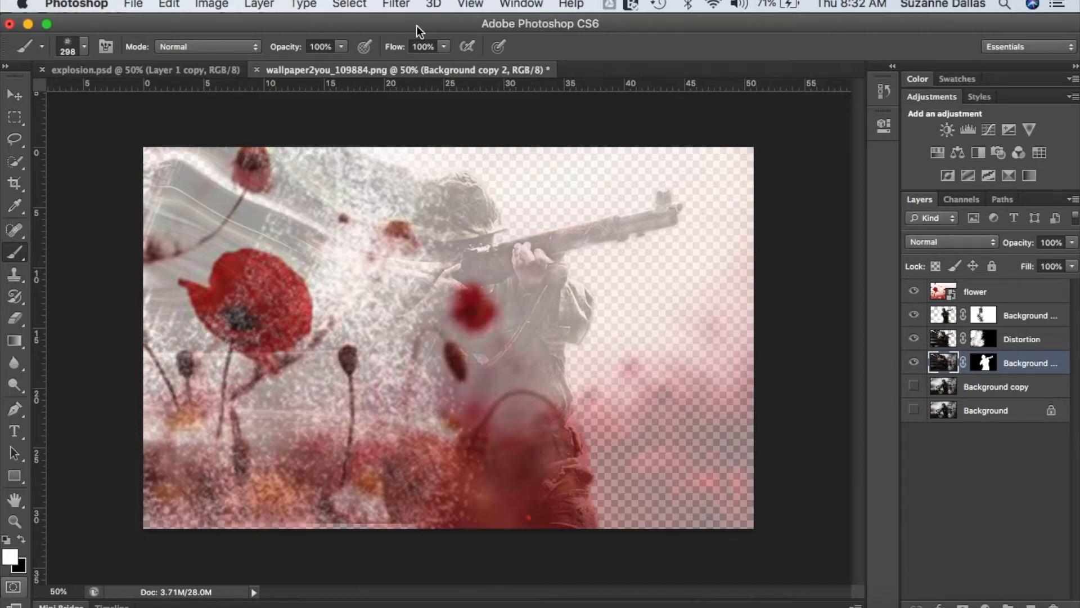
click(396, 5)
click(421, 140)
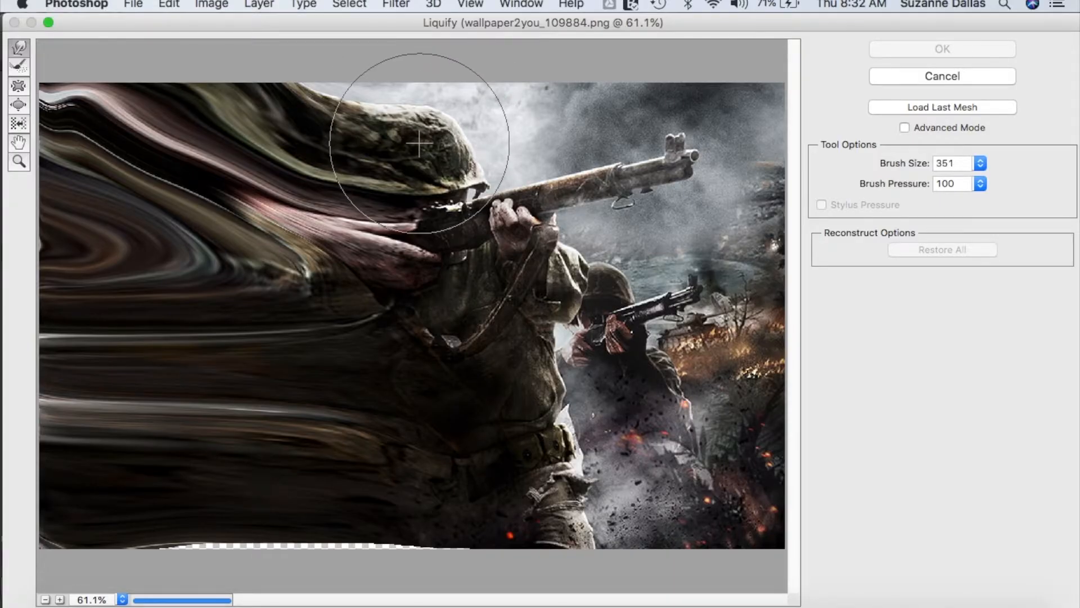
mouse_move(228, 155)
mouse_down()
mouse_move(283, 160)
mouse_move(299, 201)
mouse_move(67, 79)
mouse_move(35, 74)
mouse_up()
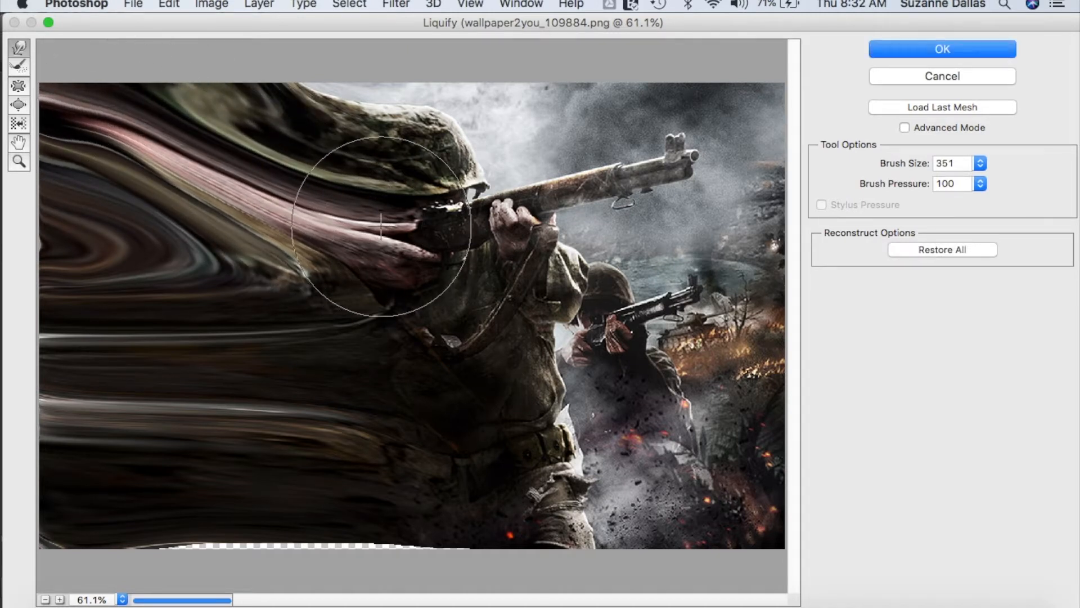
mouse_move(367, 197)
mouse_down()
mouse_move(110, 190)
mouse_move(212, 166)
mouse_move(204, 155)
mouse_move(103, 158)
mouse_move(42, 174)
mouse_move(54, 155)
mouse_move(49, 117)
mouse_move(6, 84)
mouse_move(287, 230)
mouse_move(348, 233)
mouse_move(92, 233)
mouse_move(85, 219)
mouse_move(41, 206)
mouse_move(17, 254)
mouse_up()
mouse_move(303, 236)
mouse_down()
mouse_move(270, 241)
mouse_move(220, 275)
mouse_move(126, 205)
mouse_move(105, 224)
mouse_move(107, 176)
mouse_move(54, 175)
mouse_move(15, 217)
mouse_up()
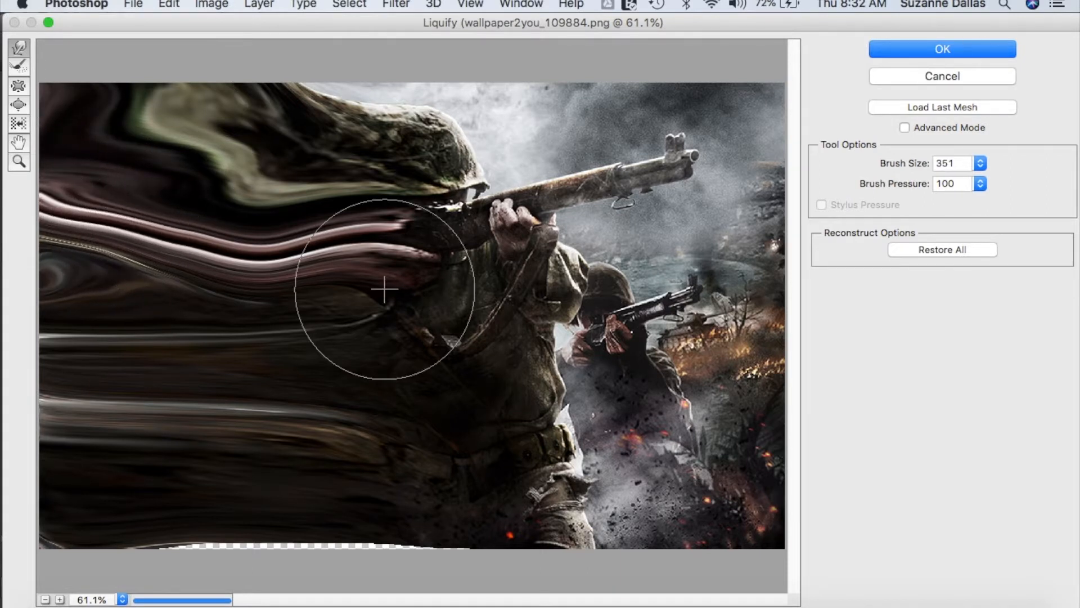
mouse_move(415, 68)
mouse_down()
mouse_move(386, 61)
mouse_move(429, 56)
mouse_move(393, 96)
mouse_move(362, 72)
mouse_move(282, 80)
mouse_move(378, 82)
mouse_up()
mouse_move(448, 114)
mouse_down()
mouse_move(453, 38)
mouse_move(498, 73)
mouse_up()
click(940, 46)
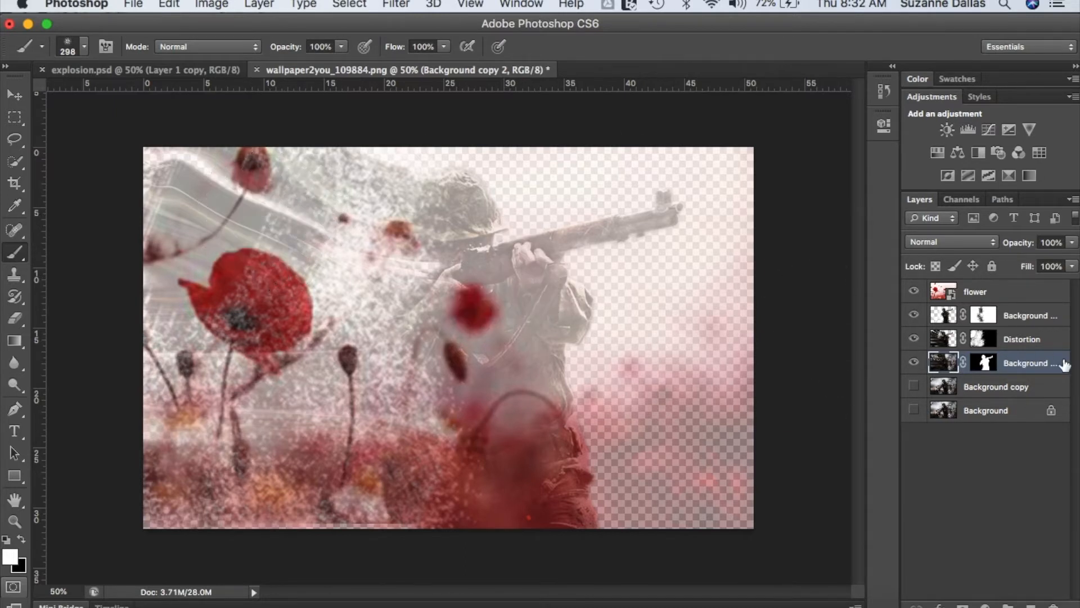
- Hide the flower layer and paint white splatter strokes on the Distortion mask over the upper streaks behind the soldier
click(984, 339)
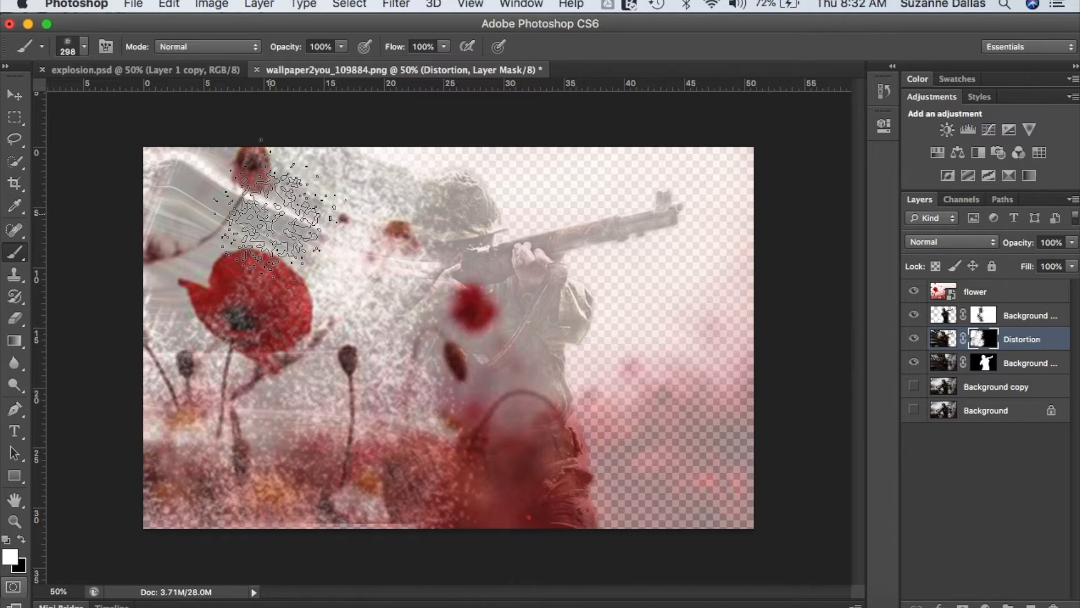
mouse_move(200, 202)
mouse_down()
mouse_move(242, 191)
mouse_move(259, 220)
mouse_up()
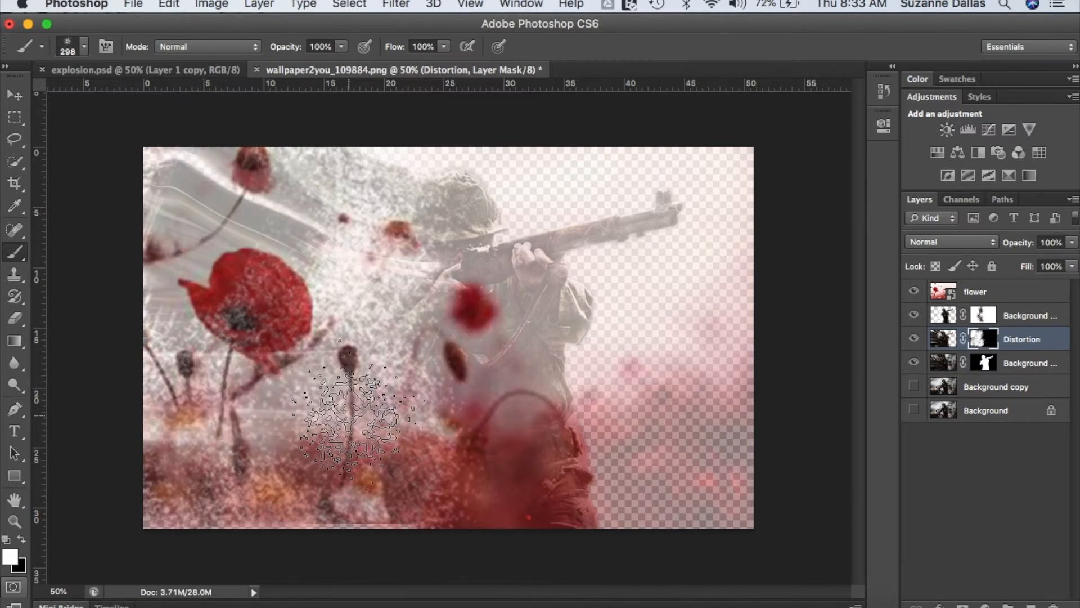
click(915, 292)
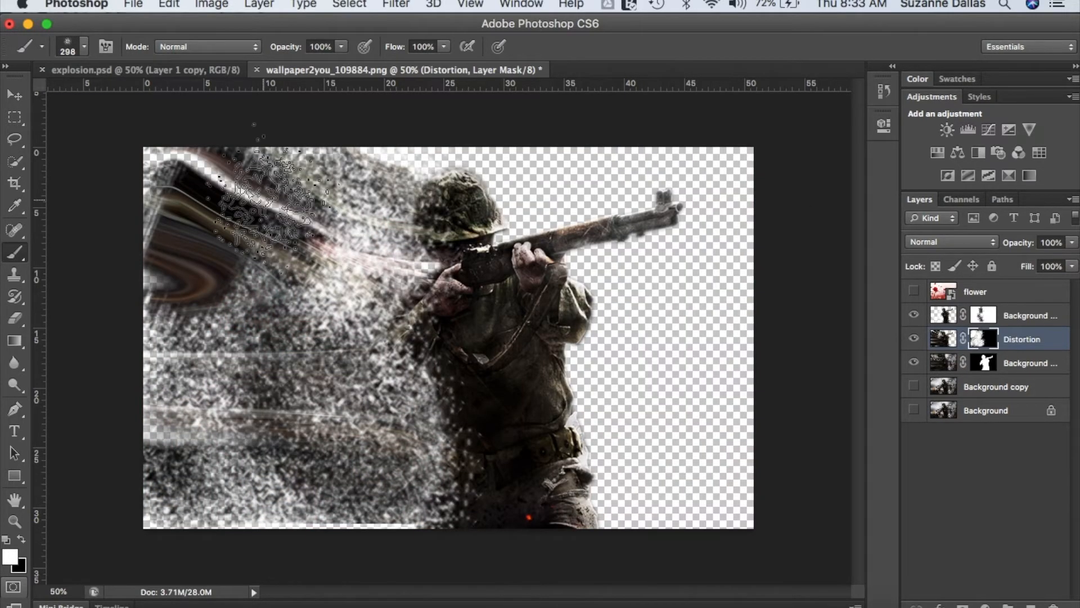
mouse_move(166, 186)
mouse_down()
mouse_move(157, 181)
mouse_move(169, 237)
mouse_move(231, 265)
mouse_move(180, 229)
mouse_move(205, 168)
mouse_move(229, 180)
mouse_move(213, 186)
mouse_move(188, 169)
mouse_move(296, 218)
mouse_up()
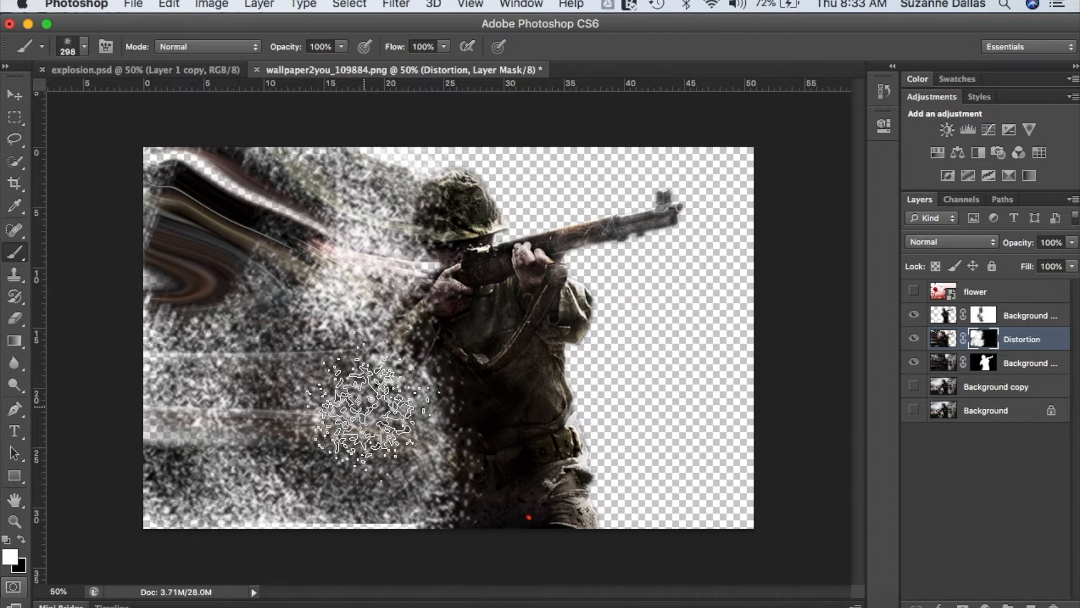
- Paint white splatter strokes on Background copy 4 over the upper streaks and beside the helmet, and on the Distortion layer near the lower edge
click(1018, 319)
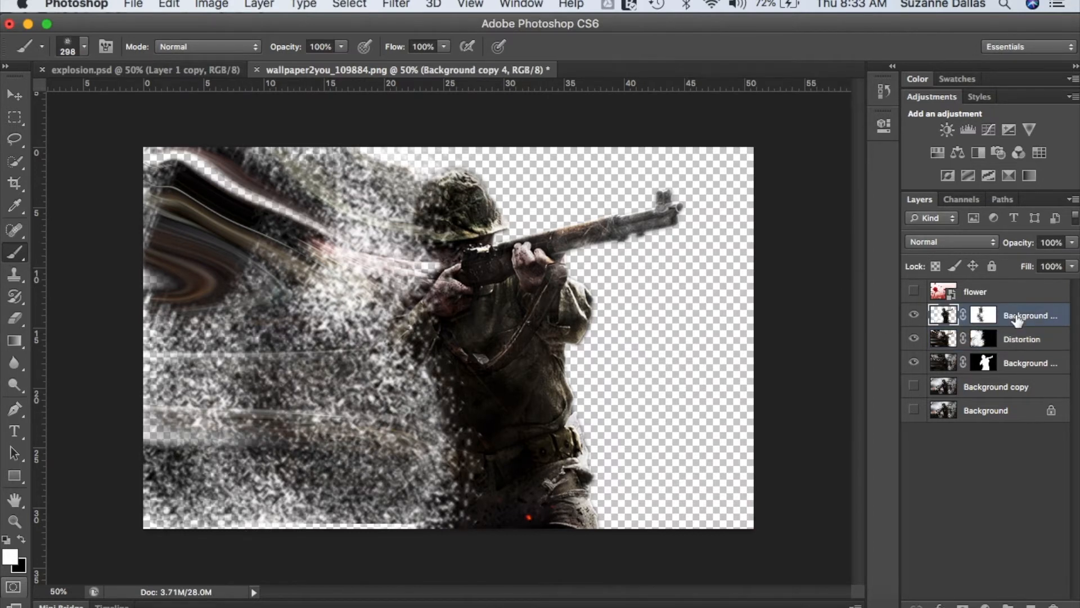
mouse_move(205, 194)
mouse_down()
mouse_move(193, 290)
mouse_move(266, 253)
mouse_move(269, 197)
mouse_move(252, 202)
mouse_move(322, 225)
mouse_move(190, 152)
mouse_move(165, 174)
mouse_move(173, 273)
mouse_move(186, 283)
mouse_move(212, 283)
mouse_move(259, 232)
mouse_move(396, 163)
mouse_up()
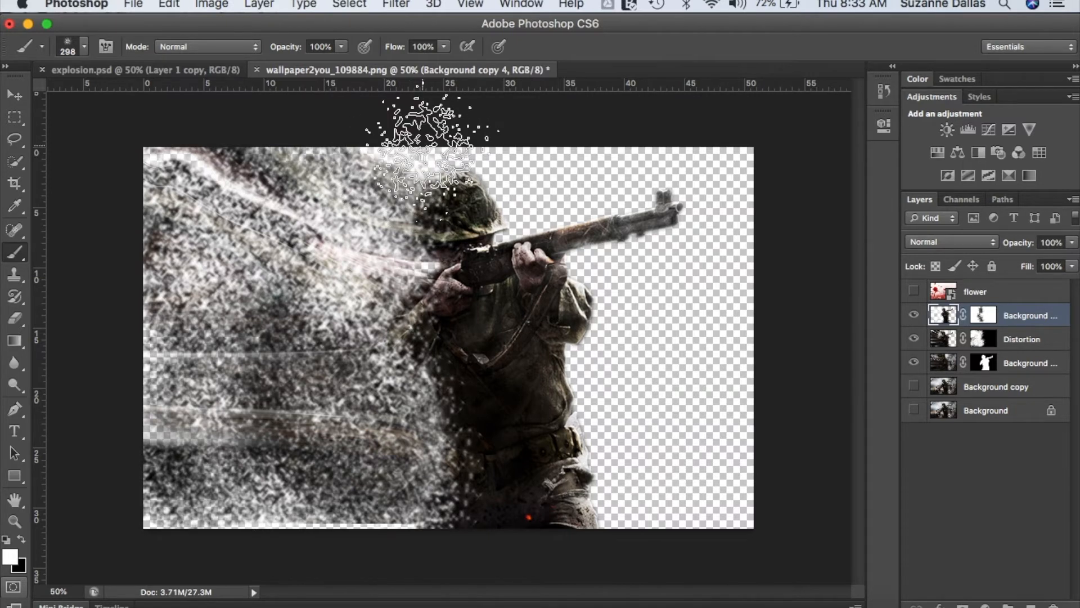
click(1005, 343)
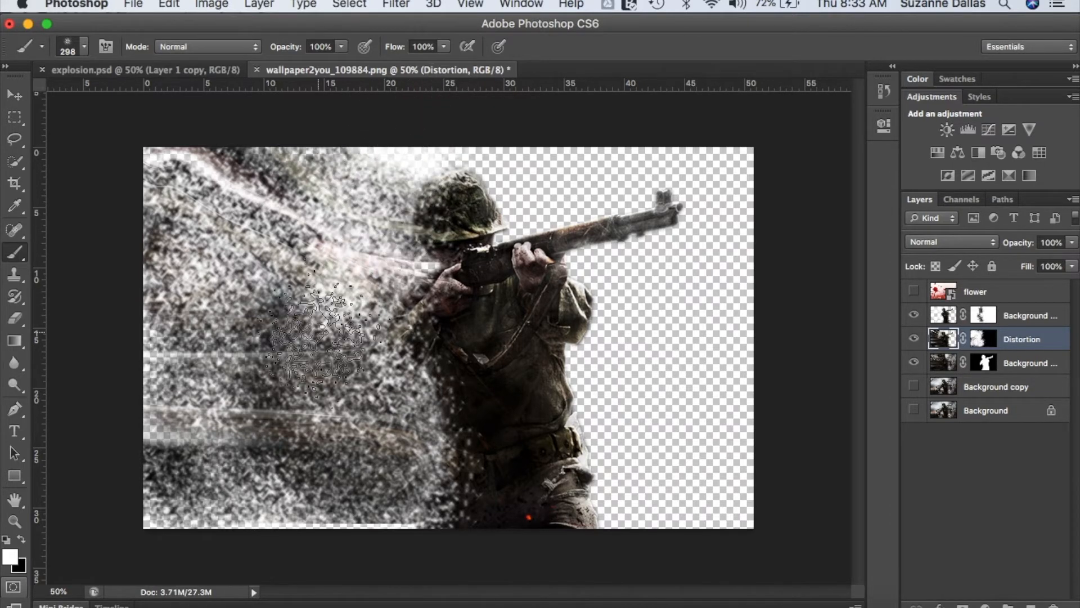
click(286, 518)
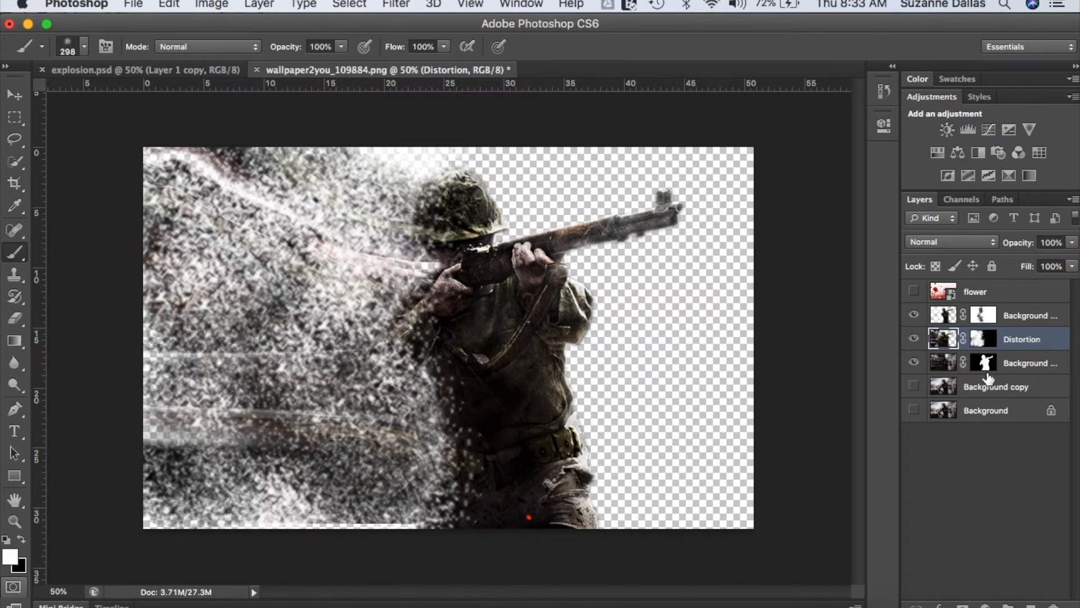
- Paint black splatter strokes on the Background copy 4 layer across the area behind the soldier and show the flower layer again
click(1008, 318)
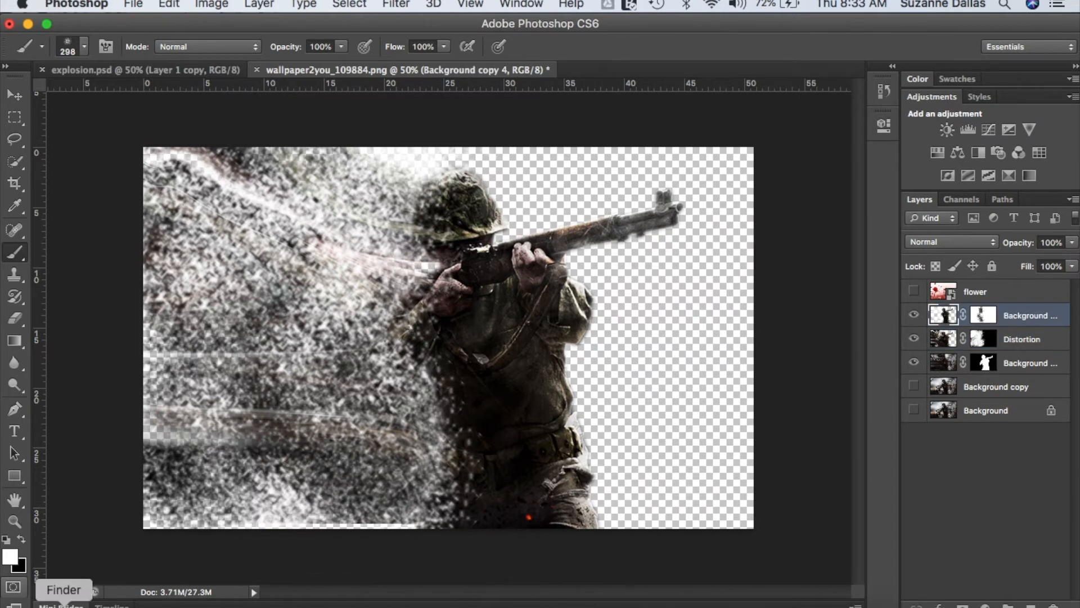
click(24, 537)
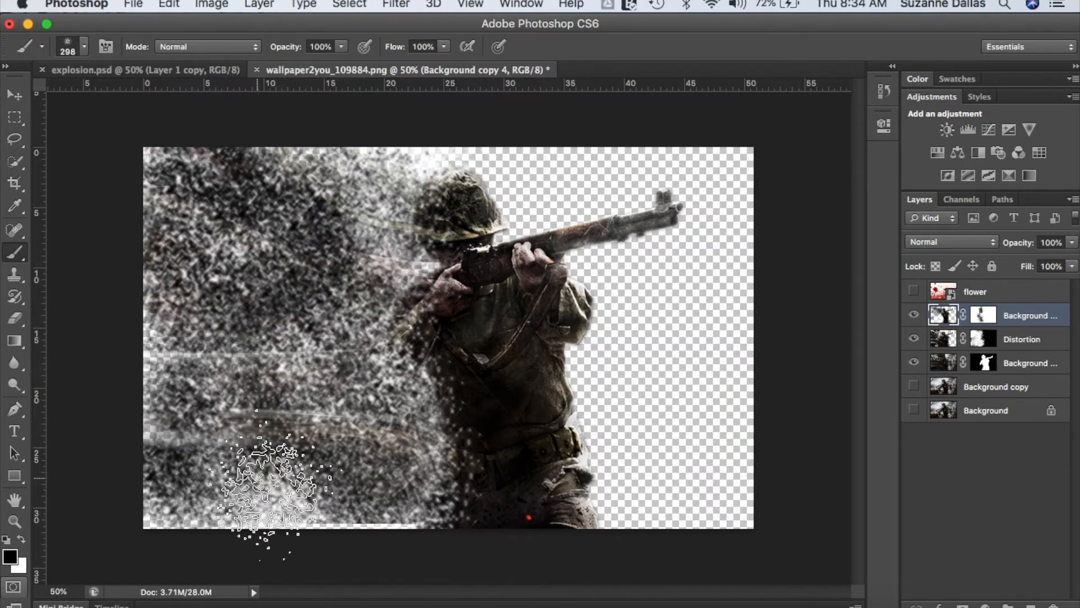
mouse_move(271, 499)
mouse_down()
mouse_move(417, 430)
mouse_move(399, 496)
mouse_move(390, 498)
mouse_move(378, 346)
mouse_move(370, 382)
mouse_move(379, 408)
mouse_move(366, 429)
mouse_move(313, 446)
mouse_move(388, 504)
mouse_up()
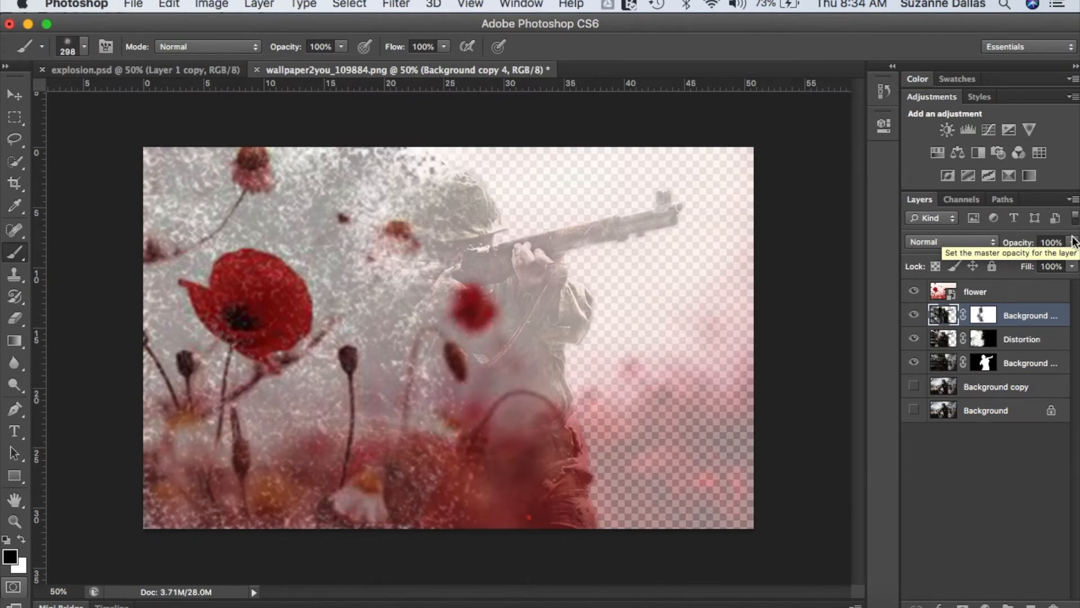
- Set the Background copy 4 layer's opacity to 69% and its blending mode to Multiply
click(1072, 242)
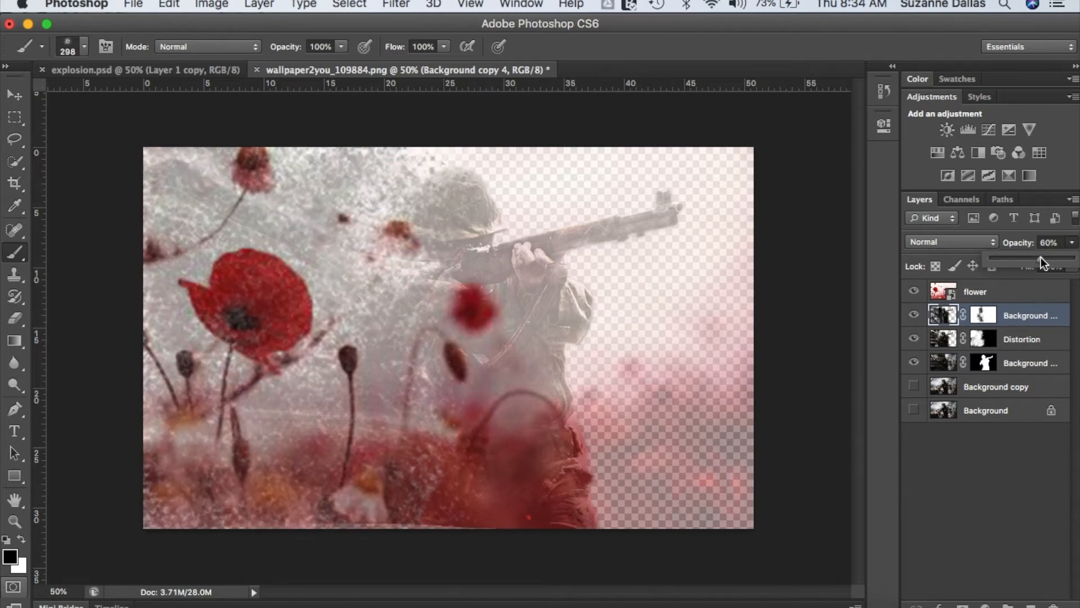
drag(1021, 258, 1042, 261)
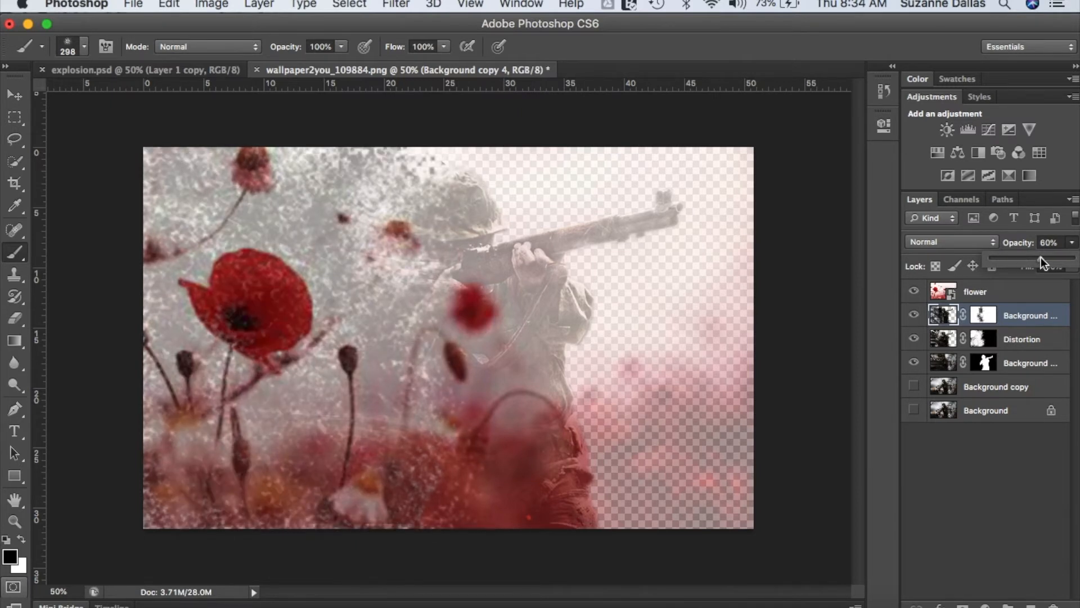
drag(1038, 261, 1047, 260)
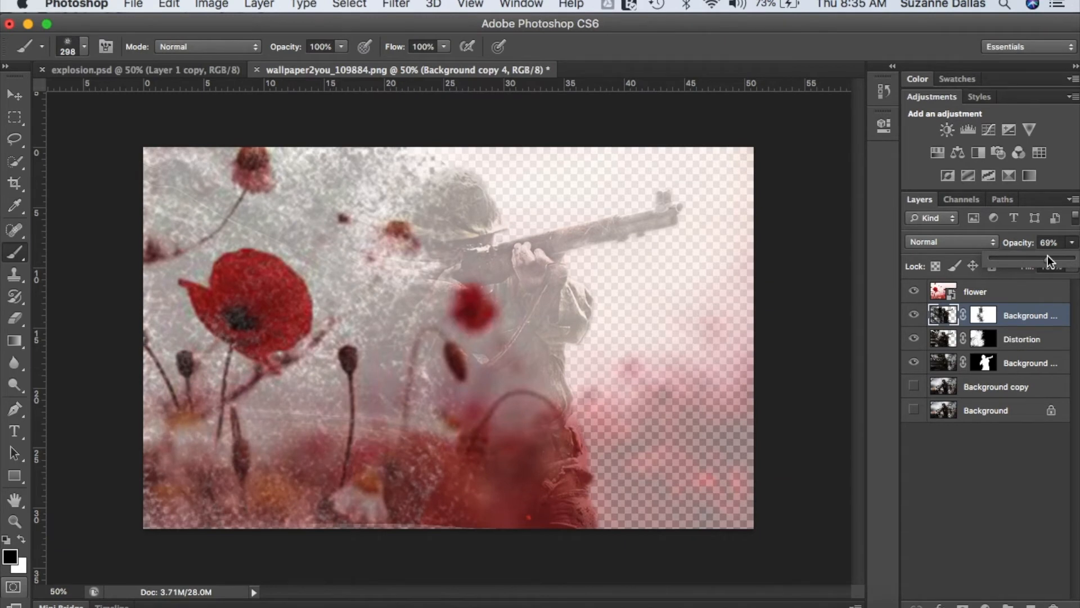
click(993, 244)
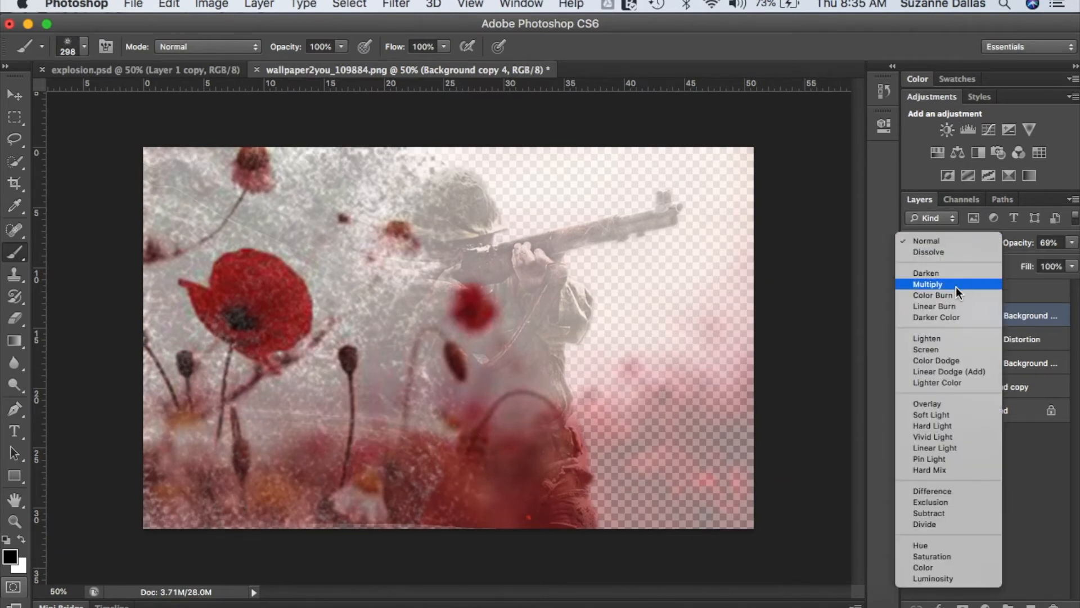
click(956, 286)
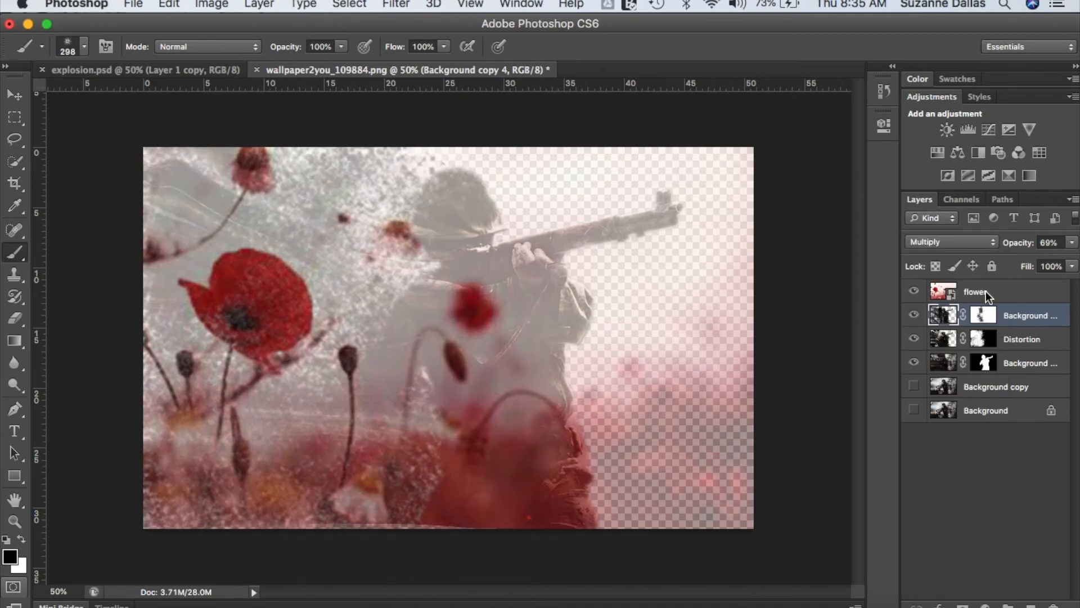
click(988, 297)
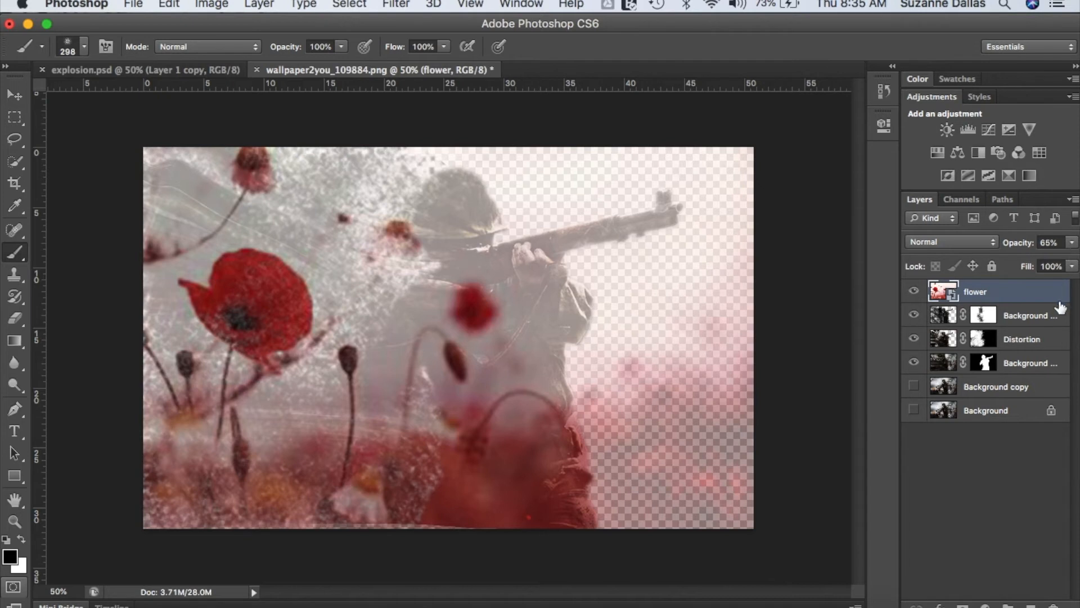
click(1047, 321)
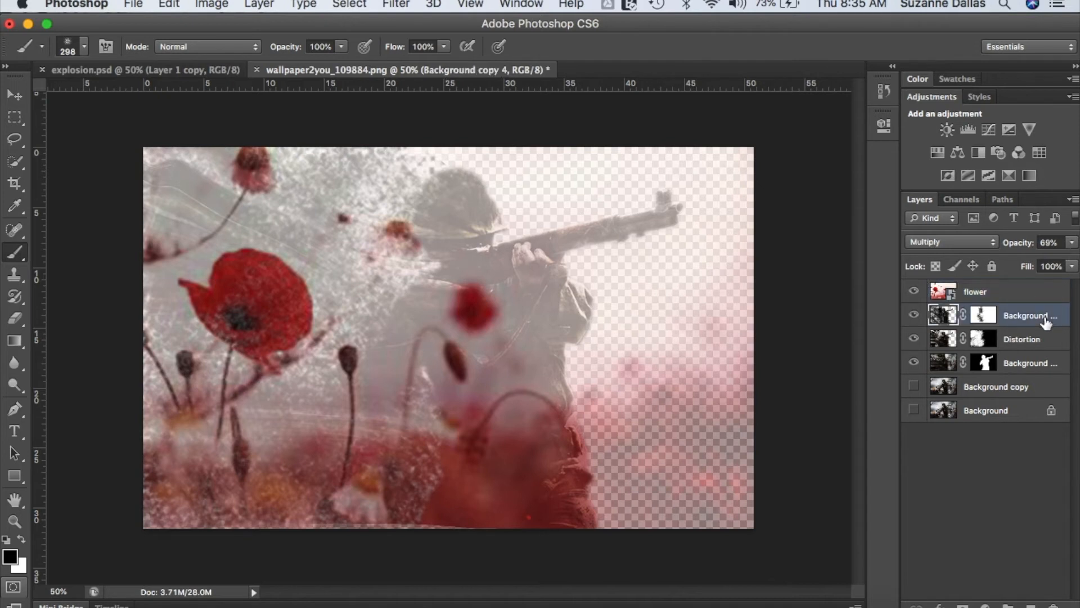
- Set the Background copy 4 layer's opacity to 100% and the flower layer's opacity to 64%
click(1073, 243)
drag(1048, 258, 1075, 258)
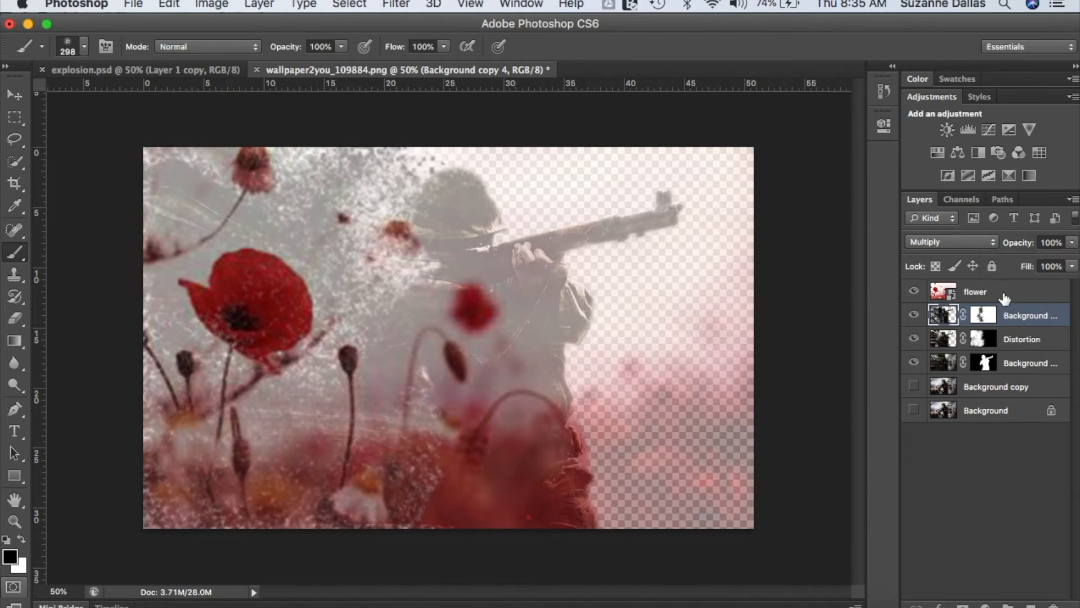
click(1005, 297)
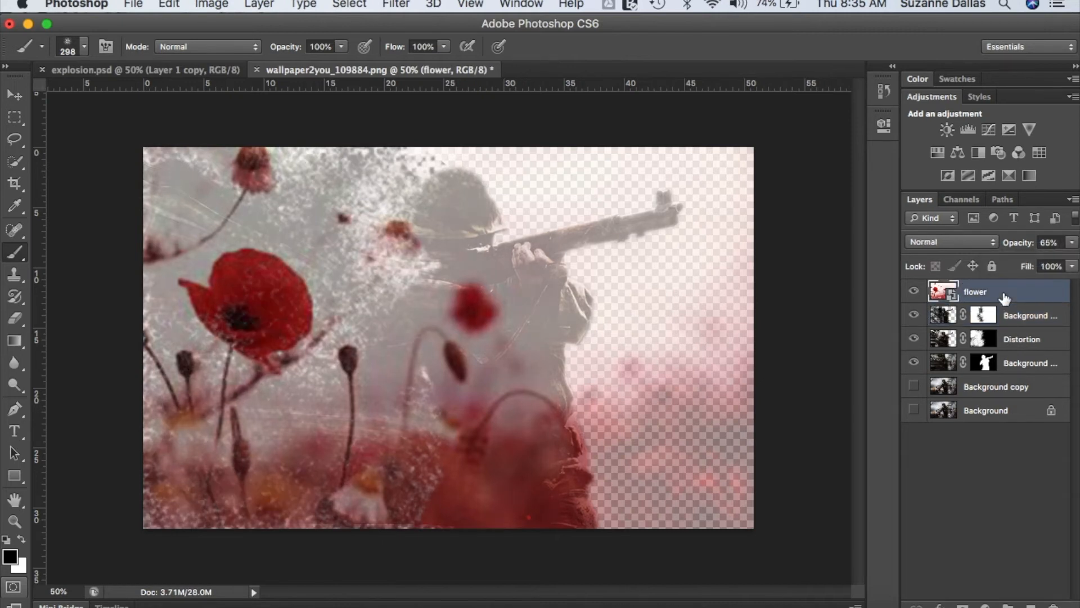
click(1073, 245)
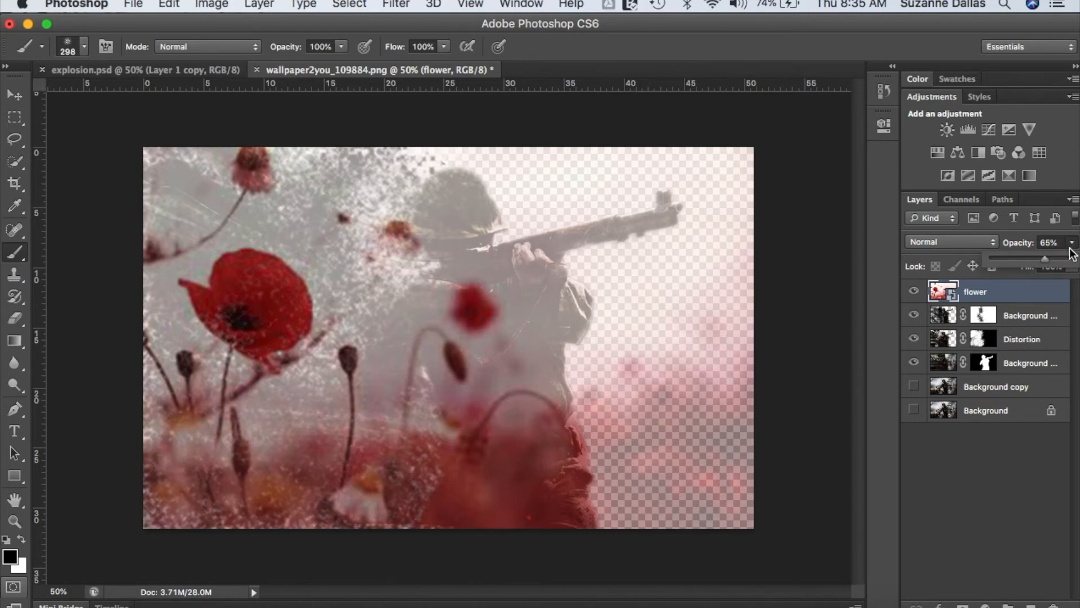
drag(1032, 261, 1028, 262)
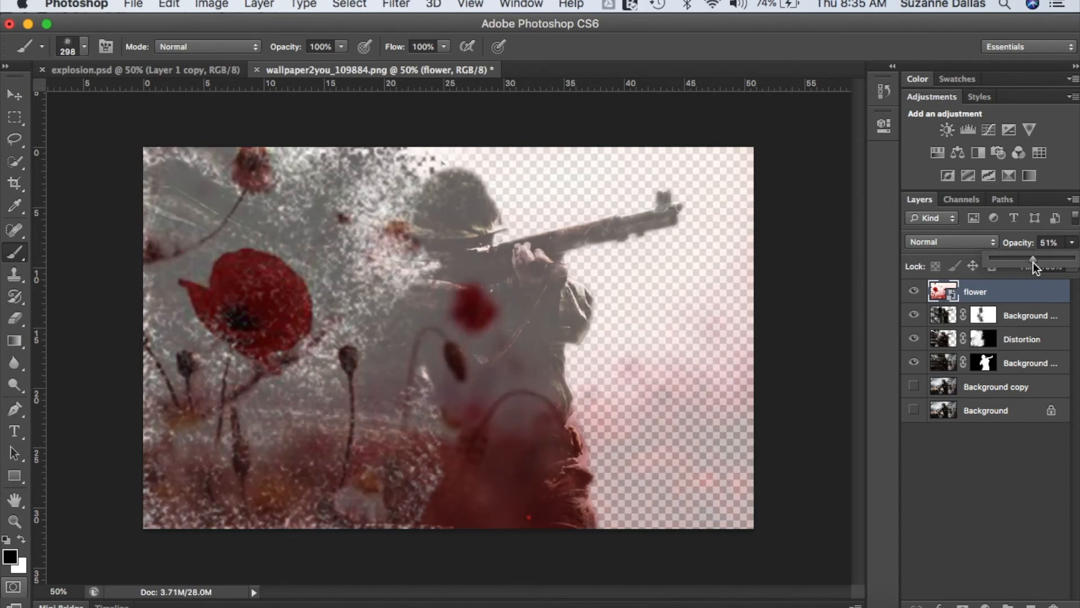
drag(1042, 261, 1045, 261)
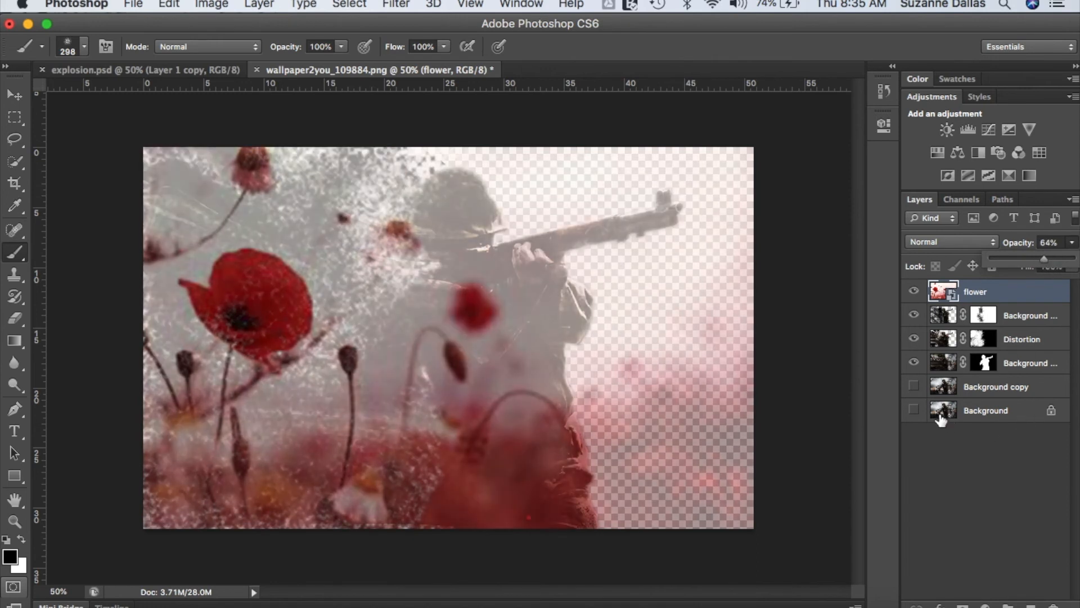
- Show the original Background layer briefly to preview it beneath the composite, and hide it again
click(914, 410)
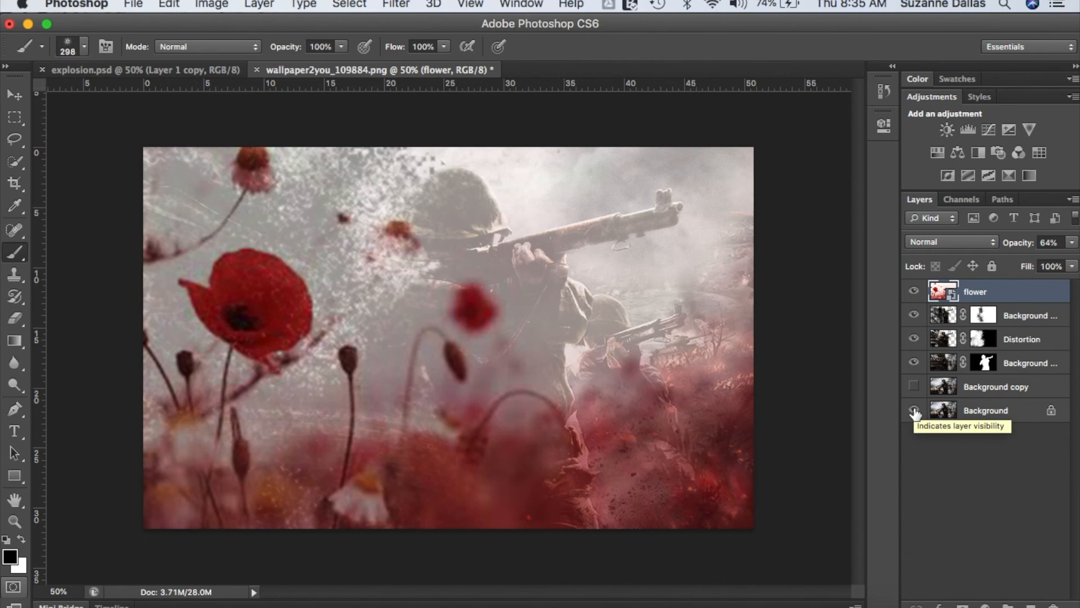
click(915, 410)
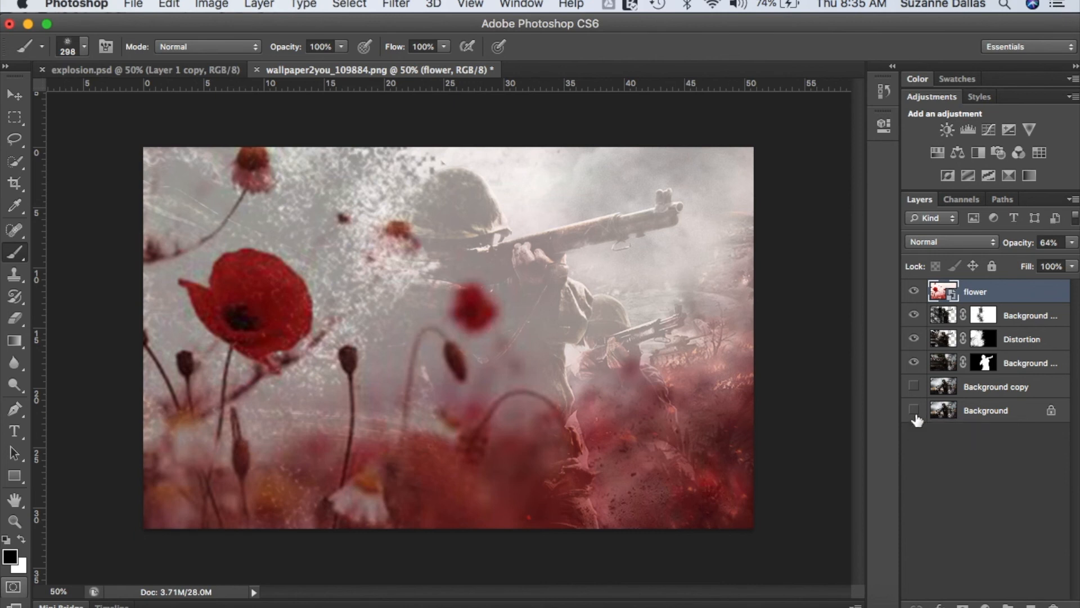